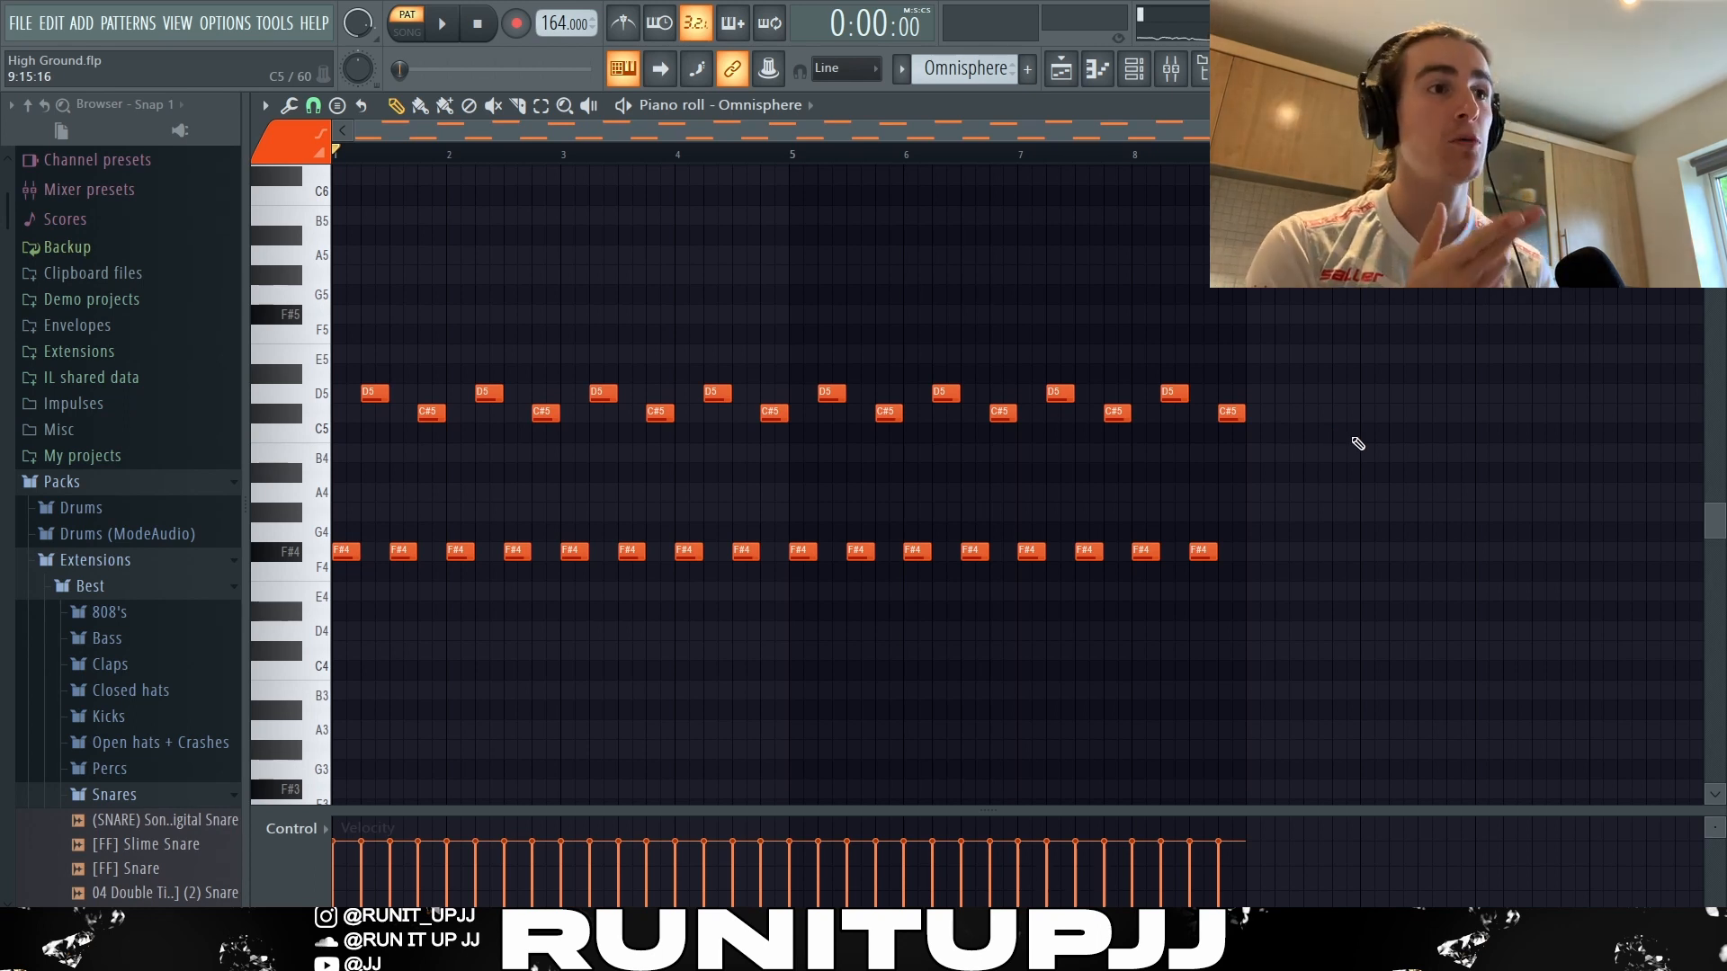
Play the alternating F#4, D5 and C#5 melody in the Omnisphere pattern through and open the mixer
key(space)
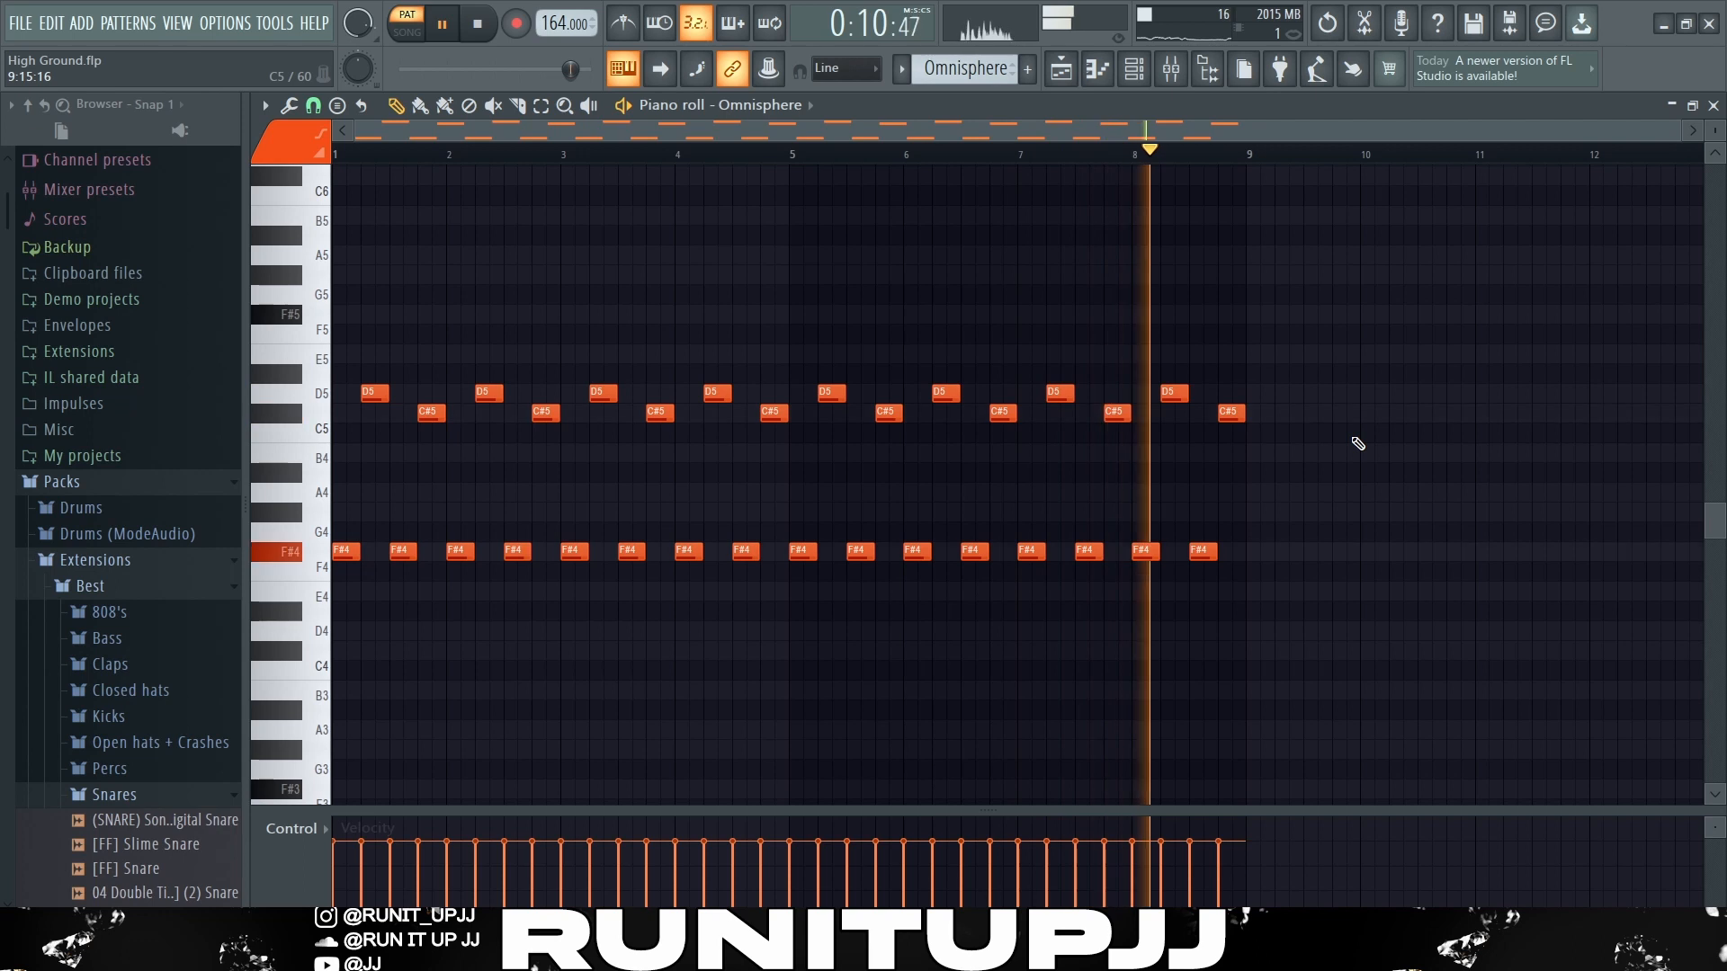
key(space)
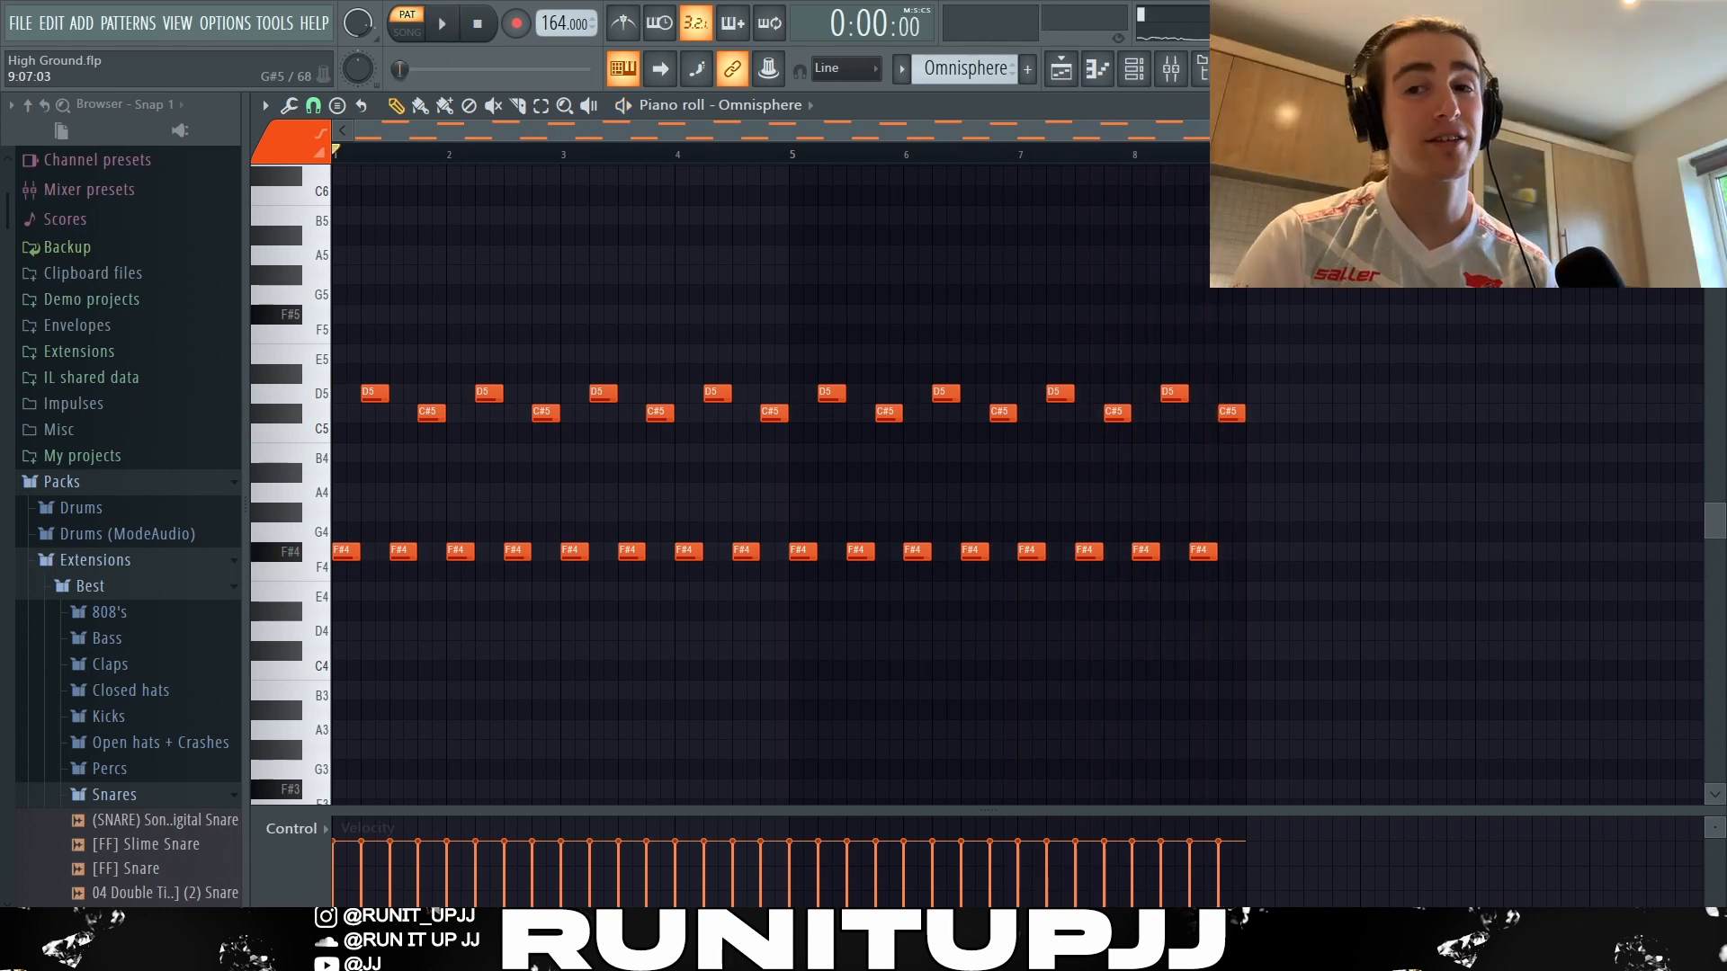
key(F9)
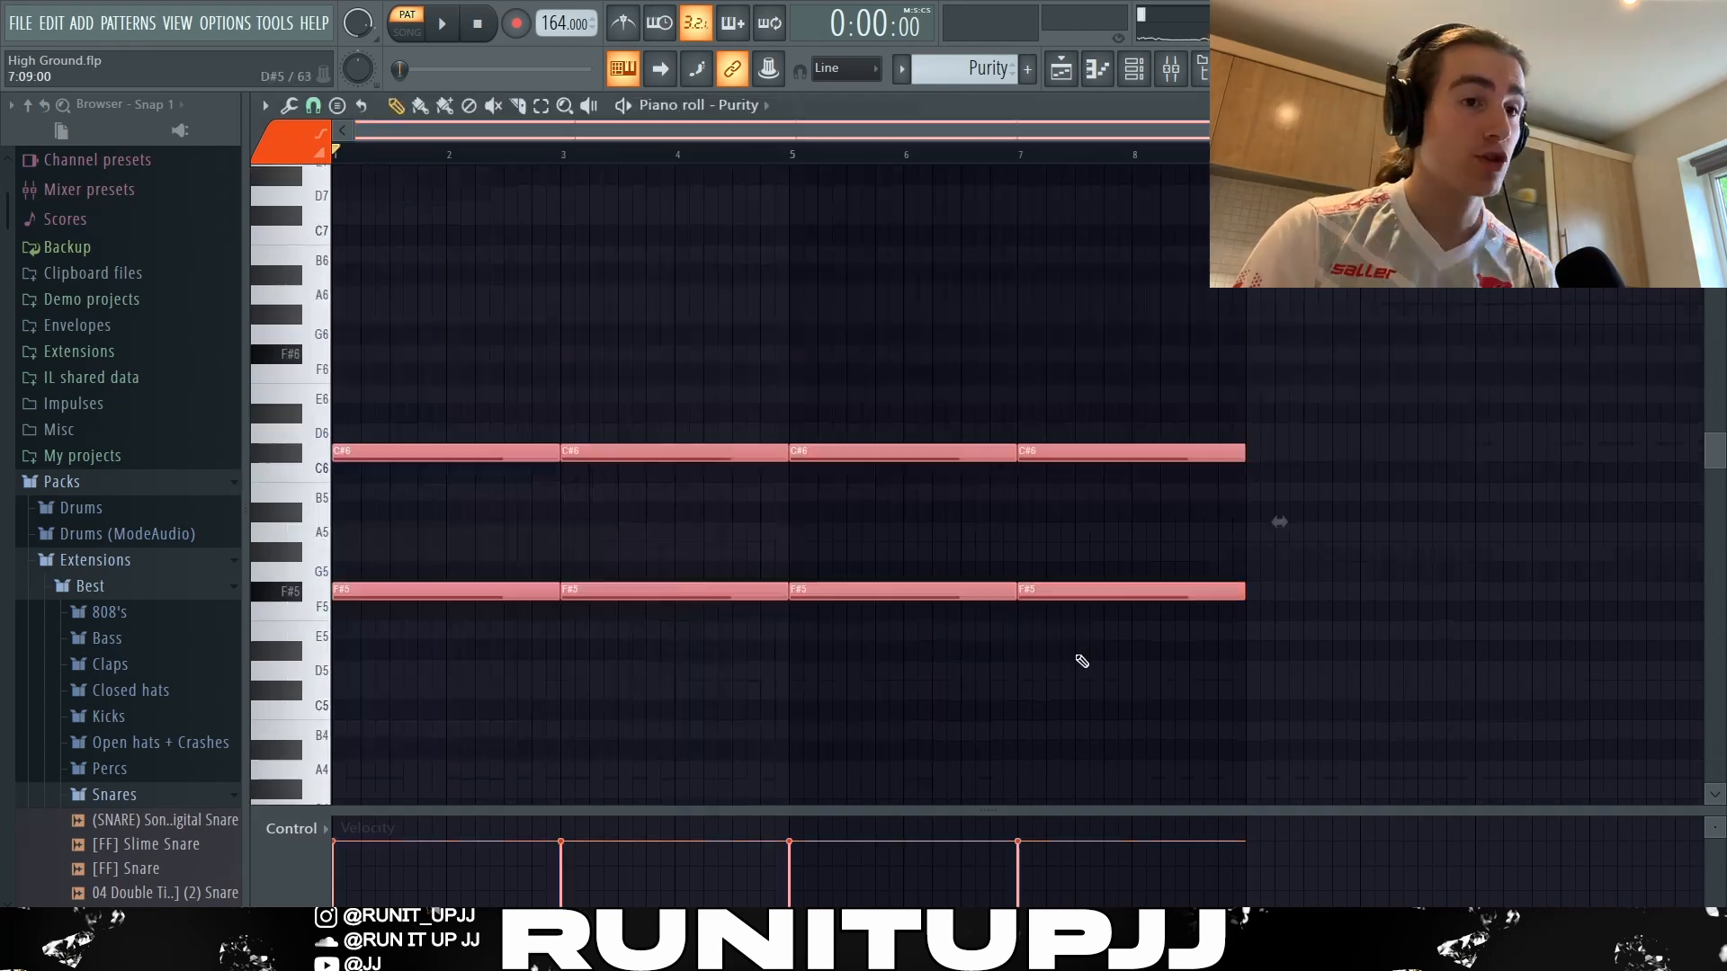
Highlight the F#5 and C#6 notes of the Purity pattern group by group, clear the selection and play the pattern
drag(412, 288, 1511, 378)
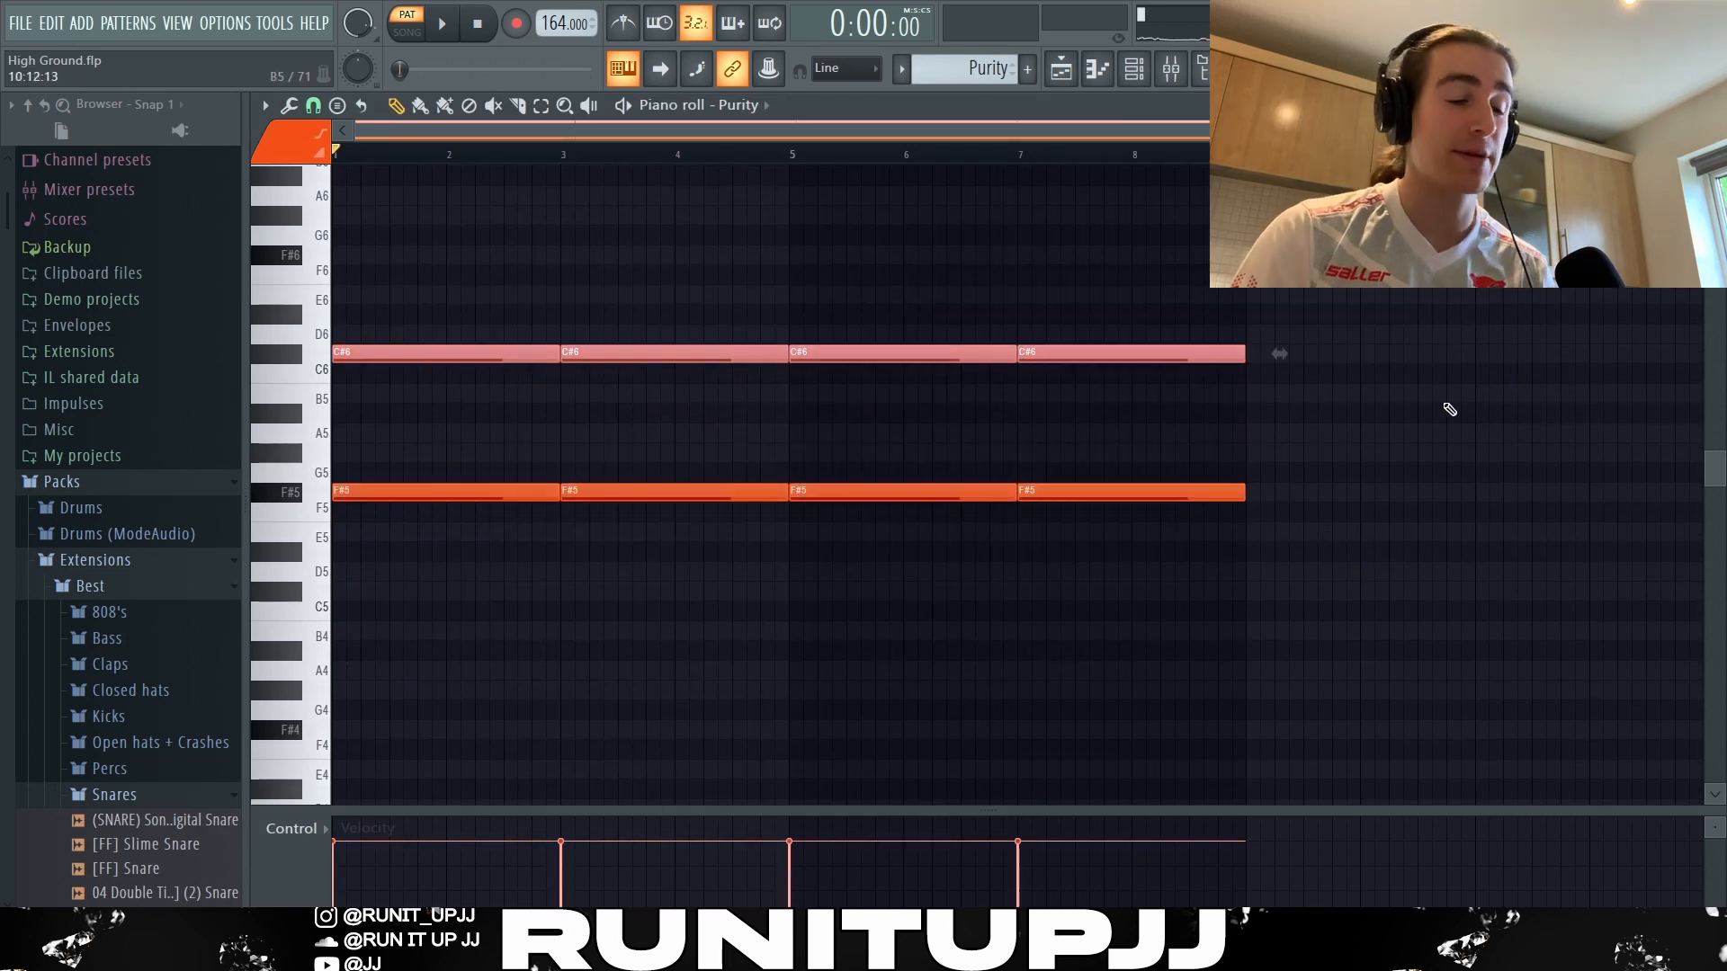
ctrl+click(1417, 418)
drag(449, 267, 503, 545)
drag(670, 301, 747, 589)
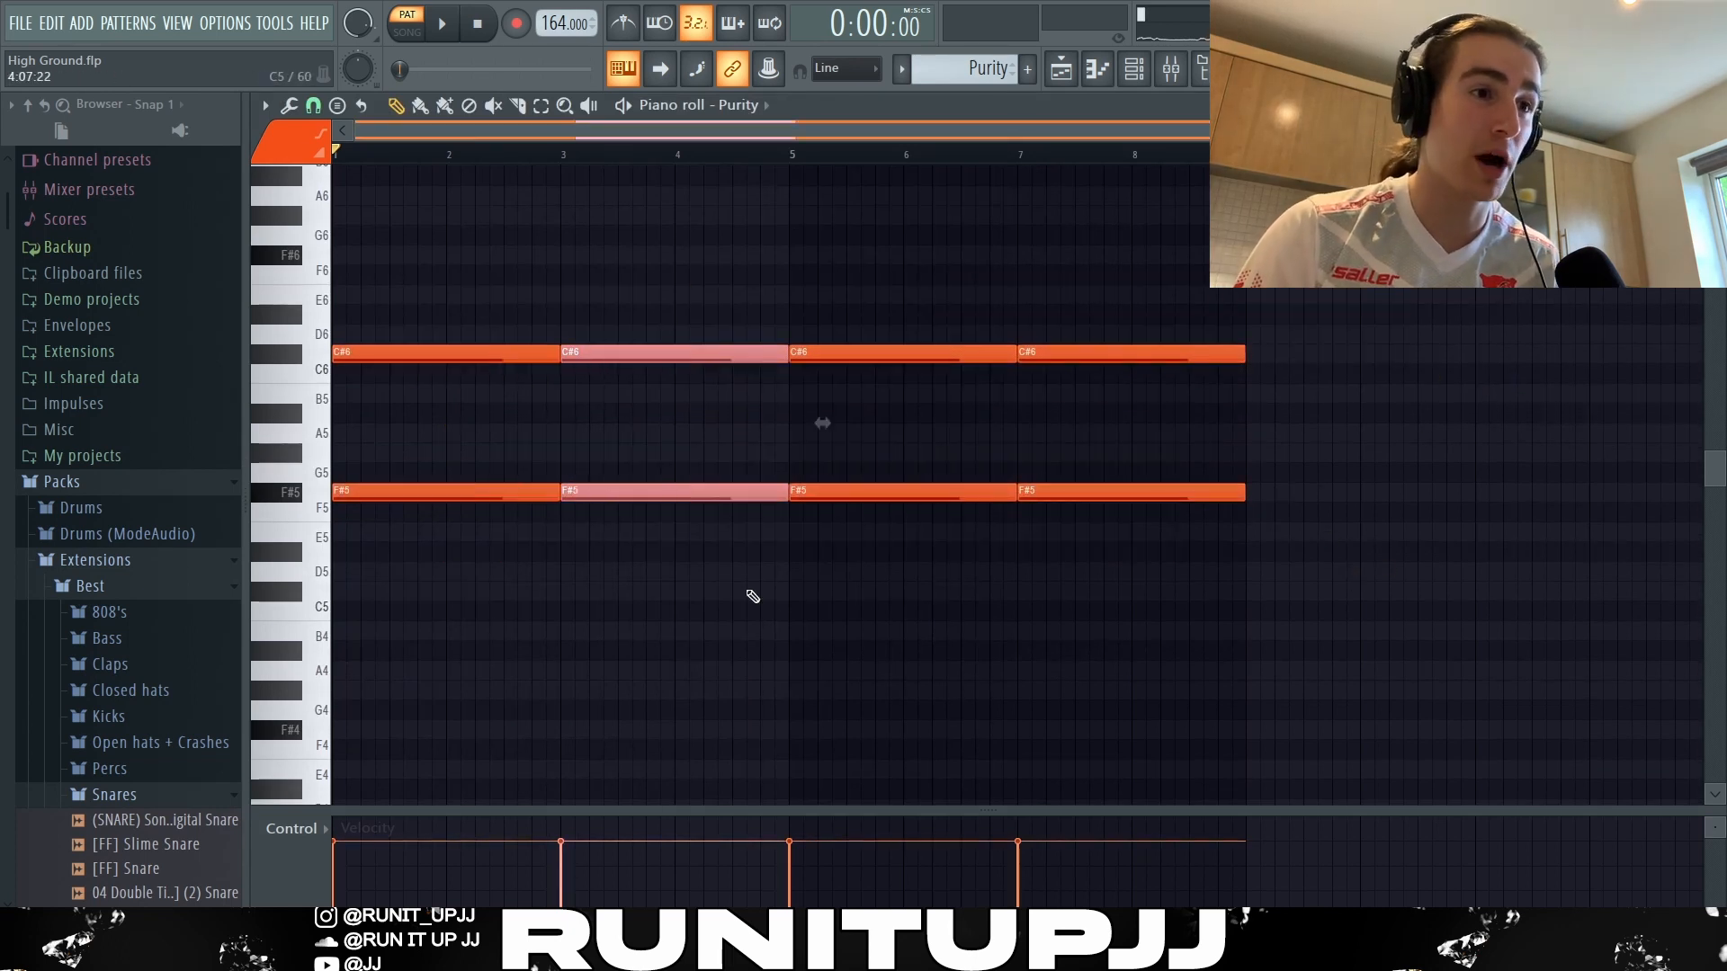
drag(900, 324, 962, 544)
drag(1211, 284, 1170, 650)
ctrl+click(1475, 567)
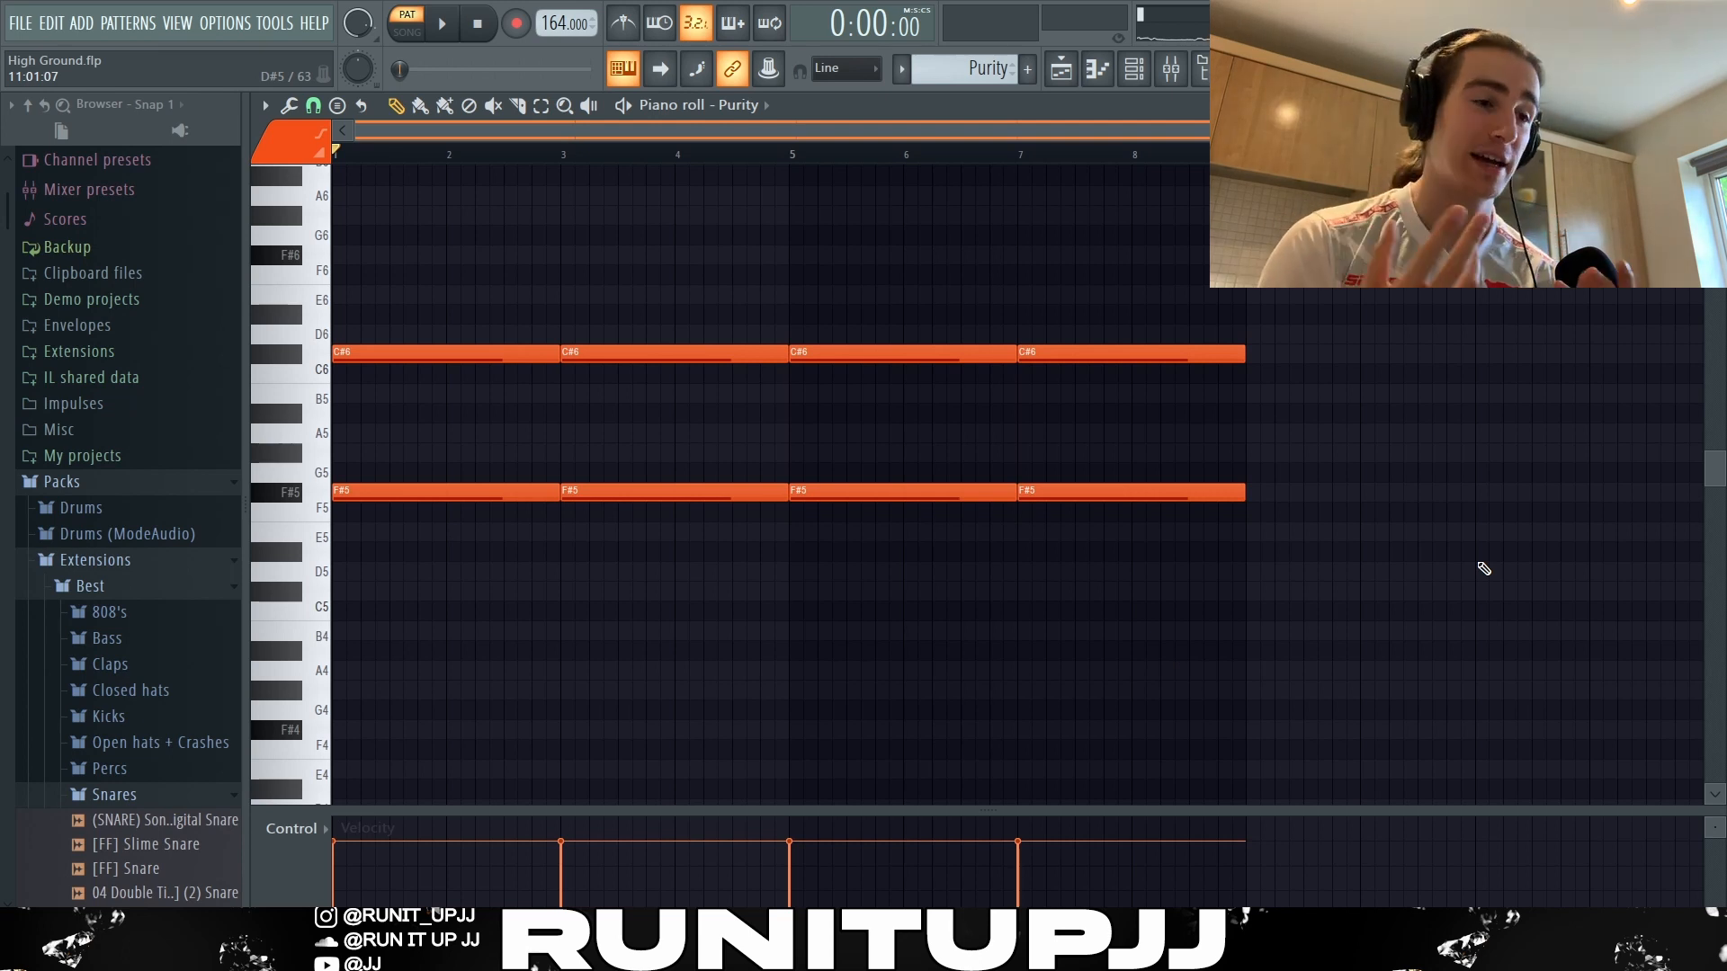
key(space)
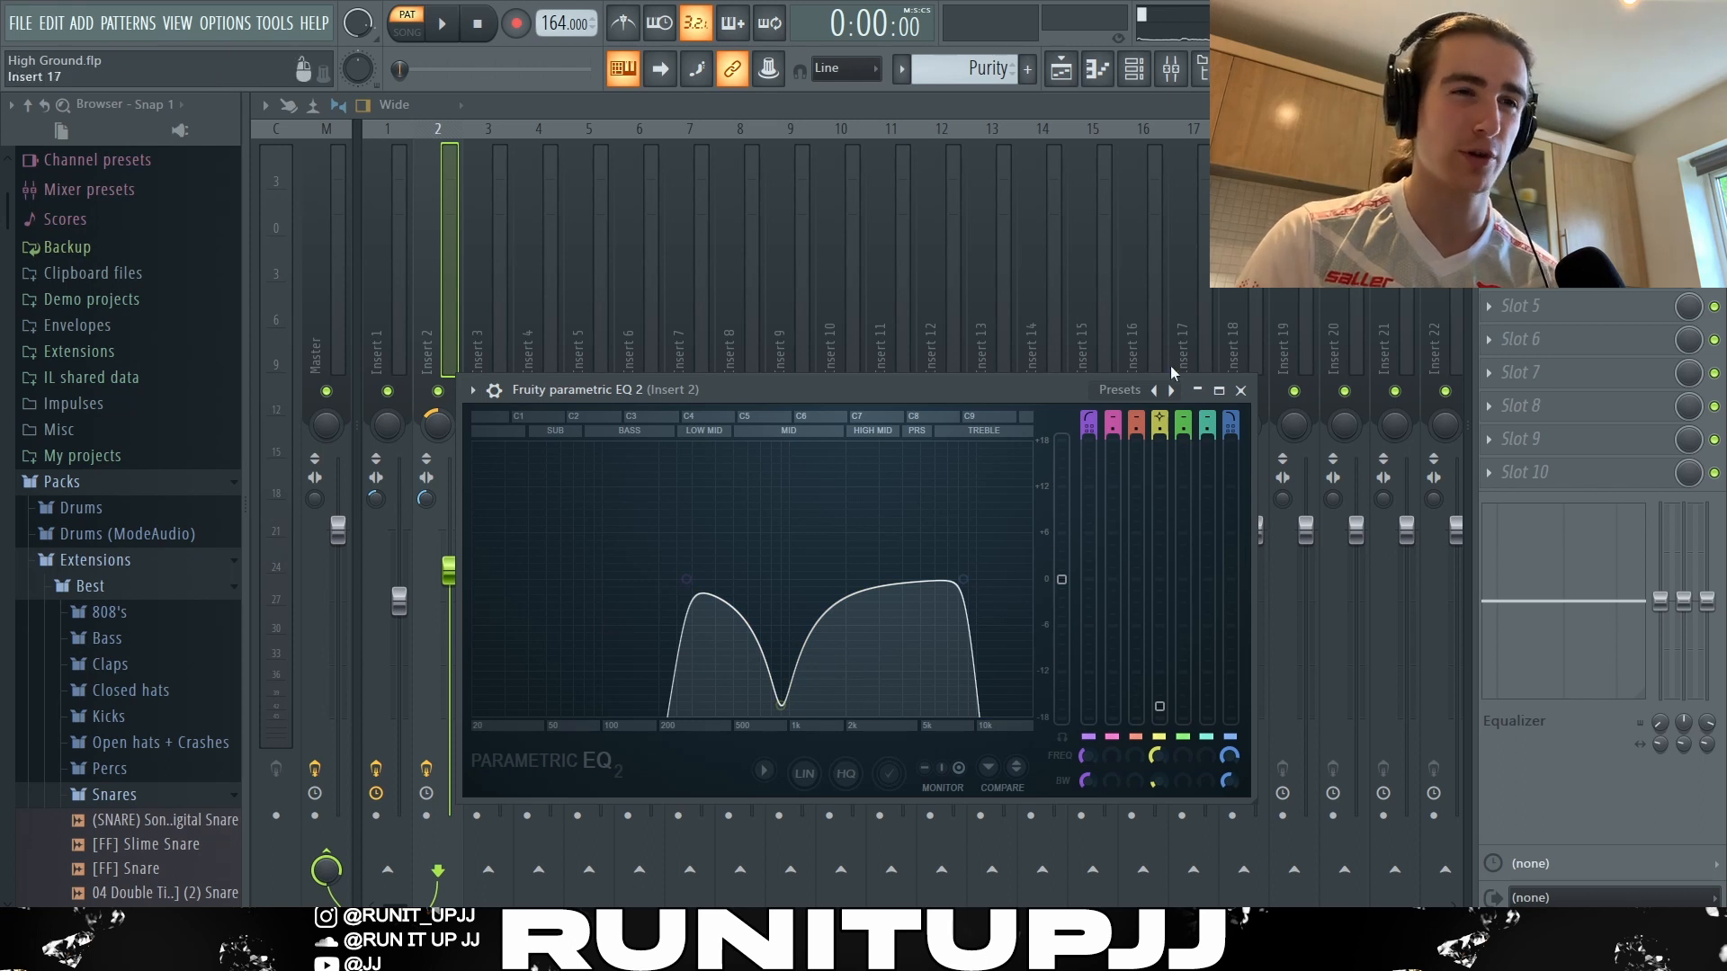
Close the parametric EQ on Insert 2 and check the Mini V3 glide setting
click(1241, 391)
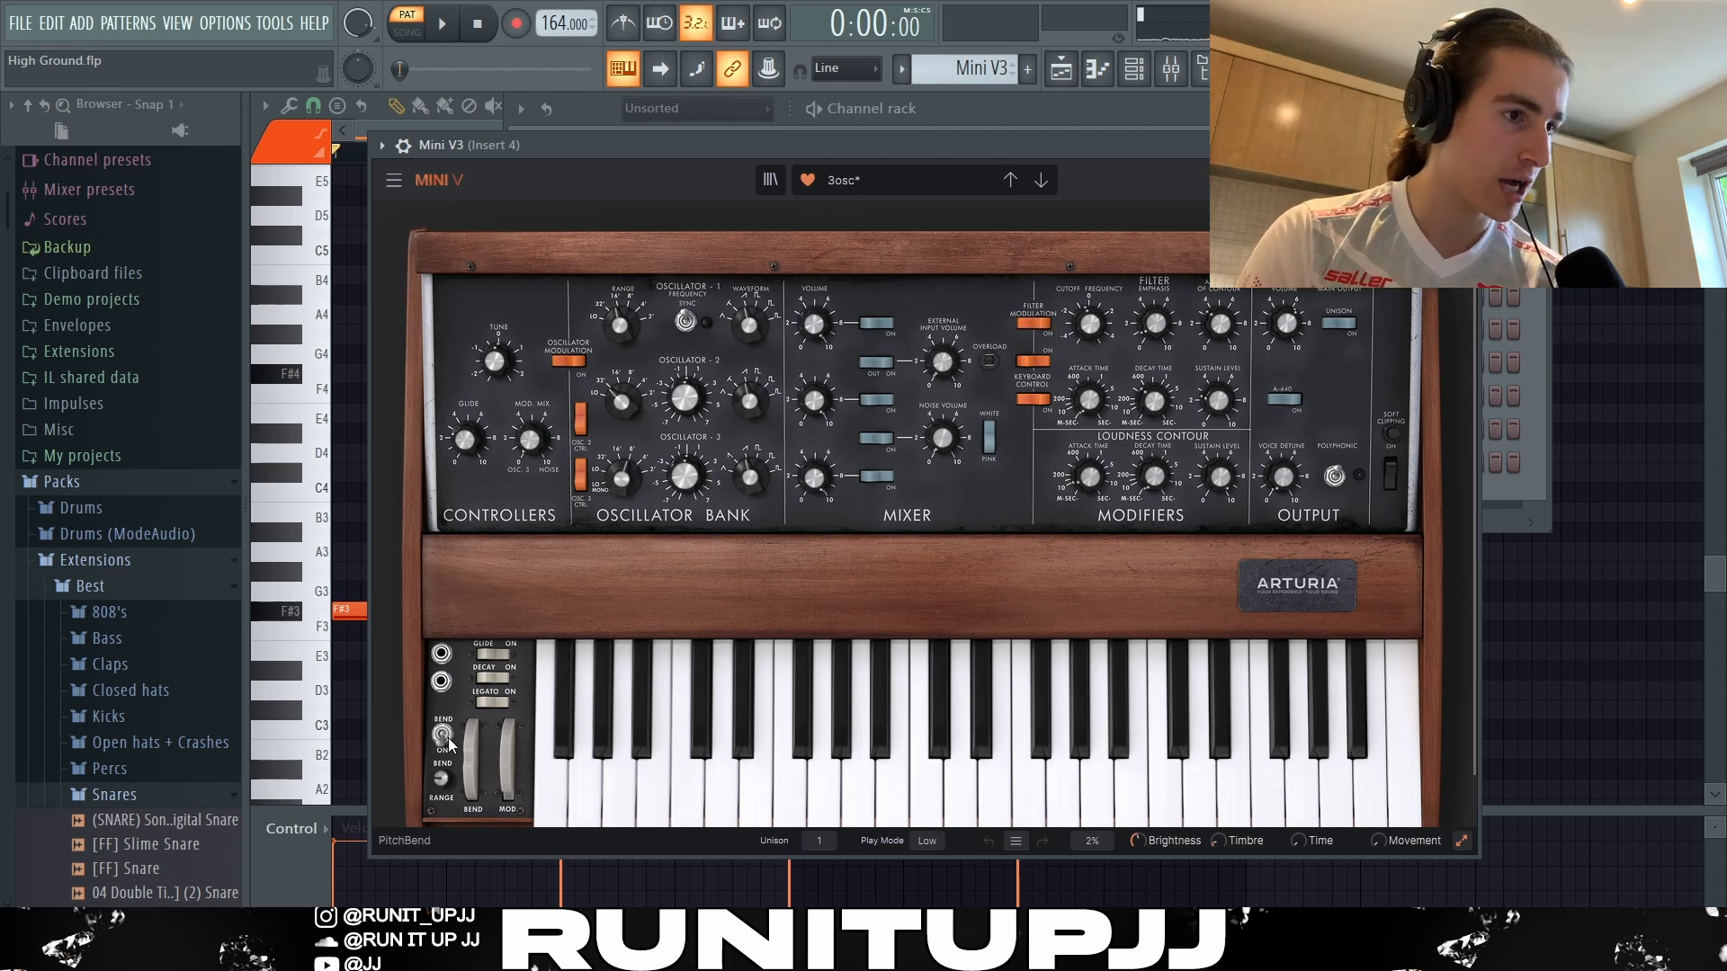
mouse_move(470, 446)
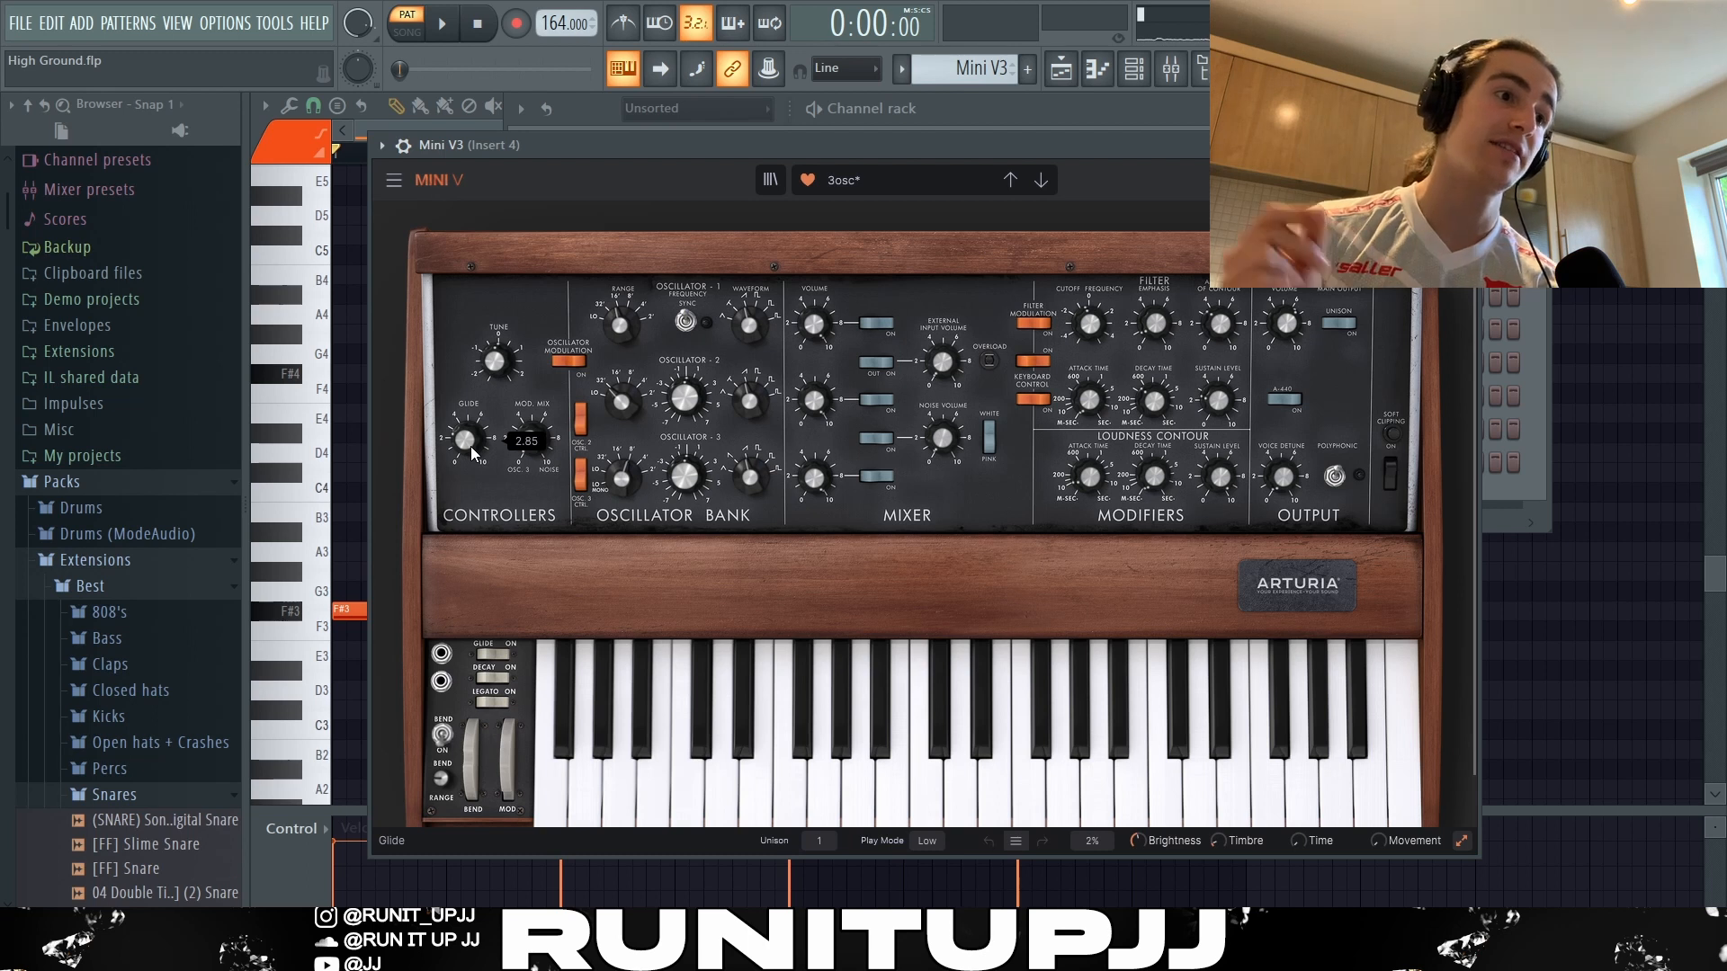
Open the Mini V3 piano roll and examine its long notes by highlighting them, starting with F#3 and D4
key(F7)
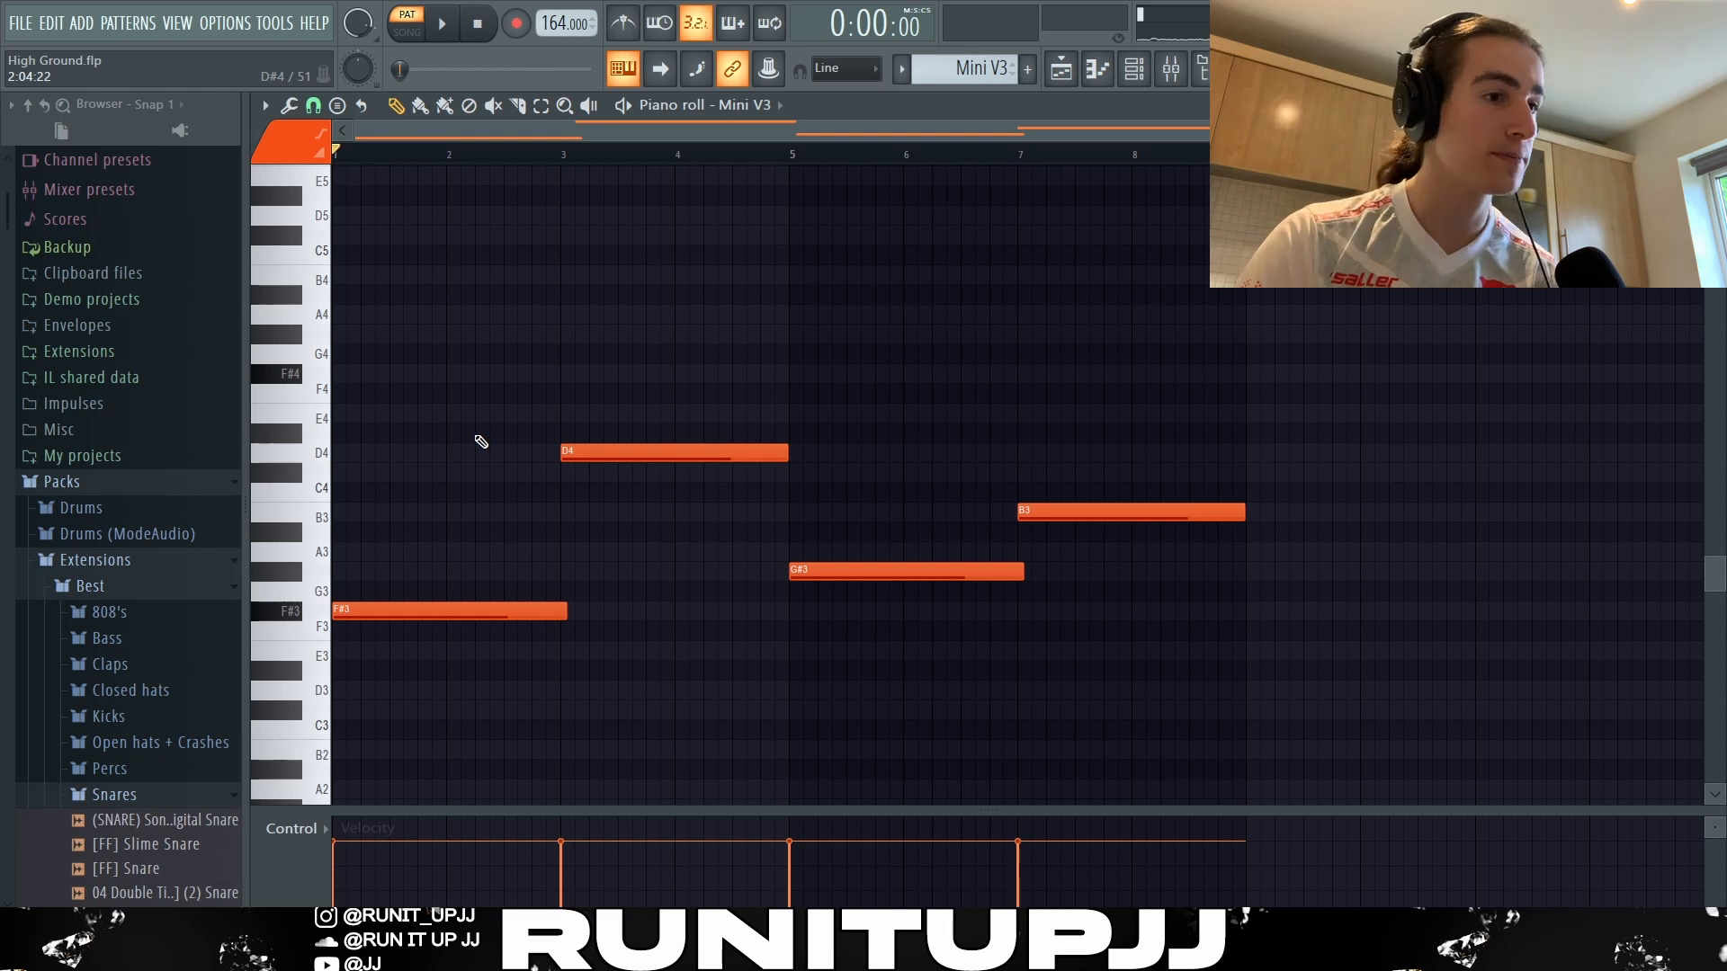
drag(423, 419, 540, 675)
drag(583, 430, 684, 521)
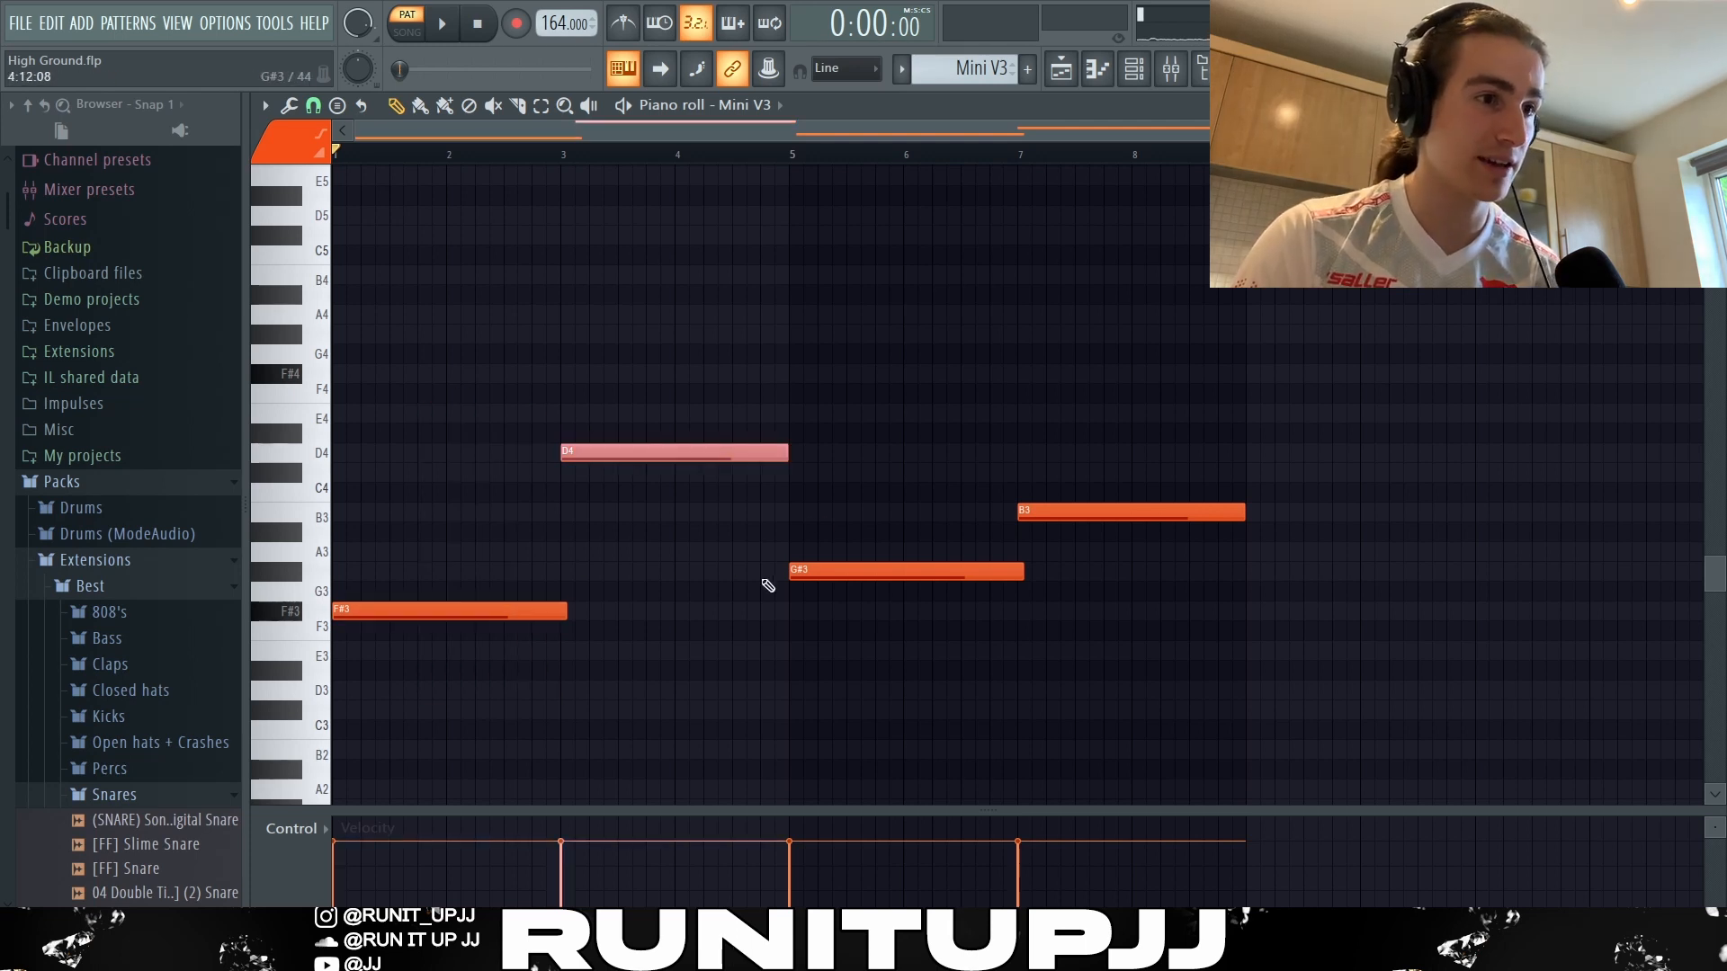
drag(775, 589, 836, 551)
drag(698, 427, 705, 501)
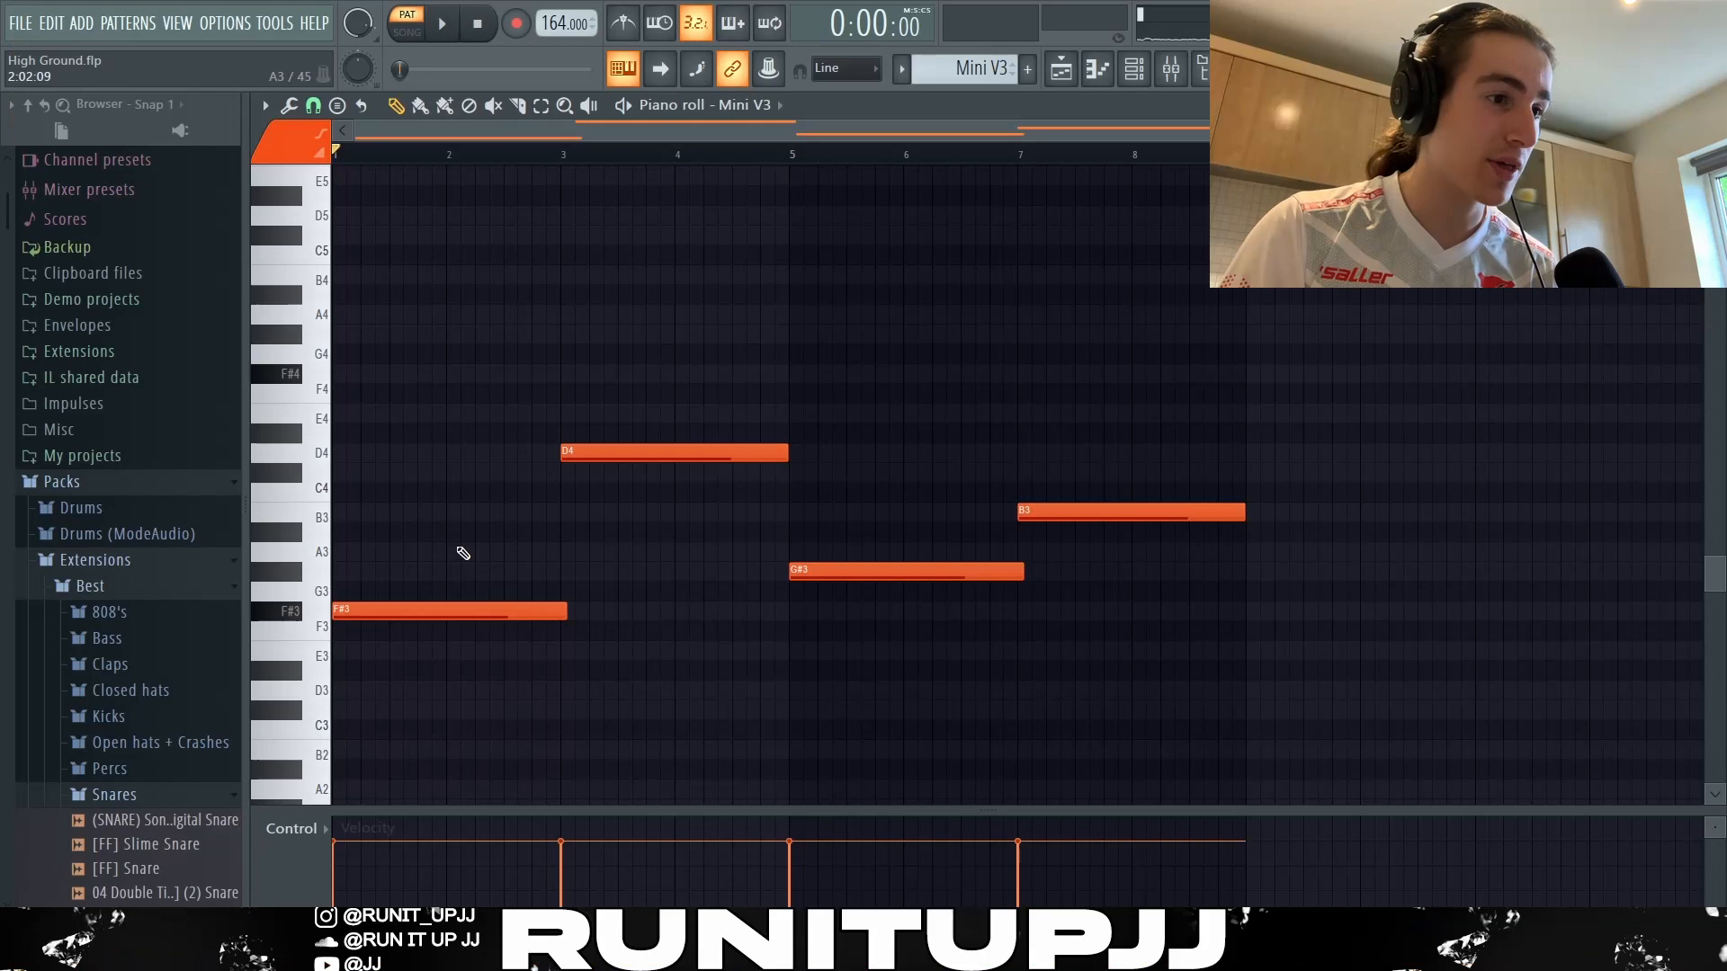
Highlight the F#3, D4, G#3 and B3 notes of the Mini V3 pattern in turn, clear the selection and play it
drag(463, 553, 659, 693)
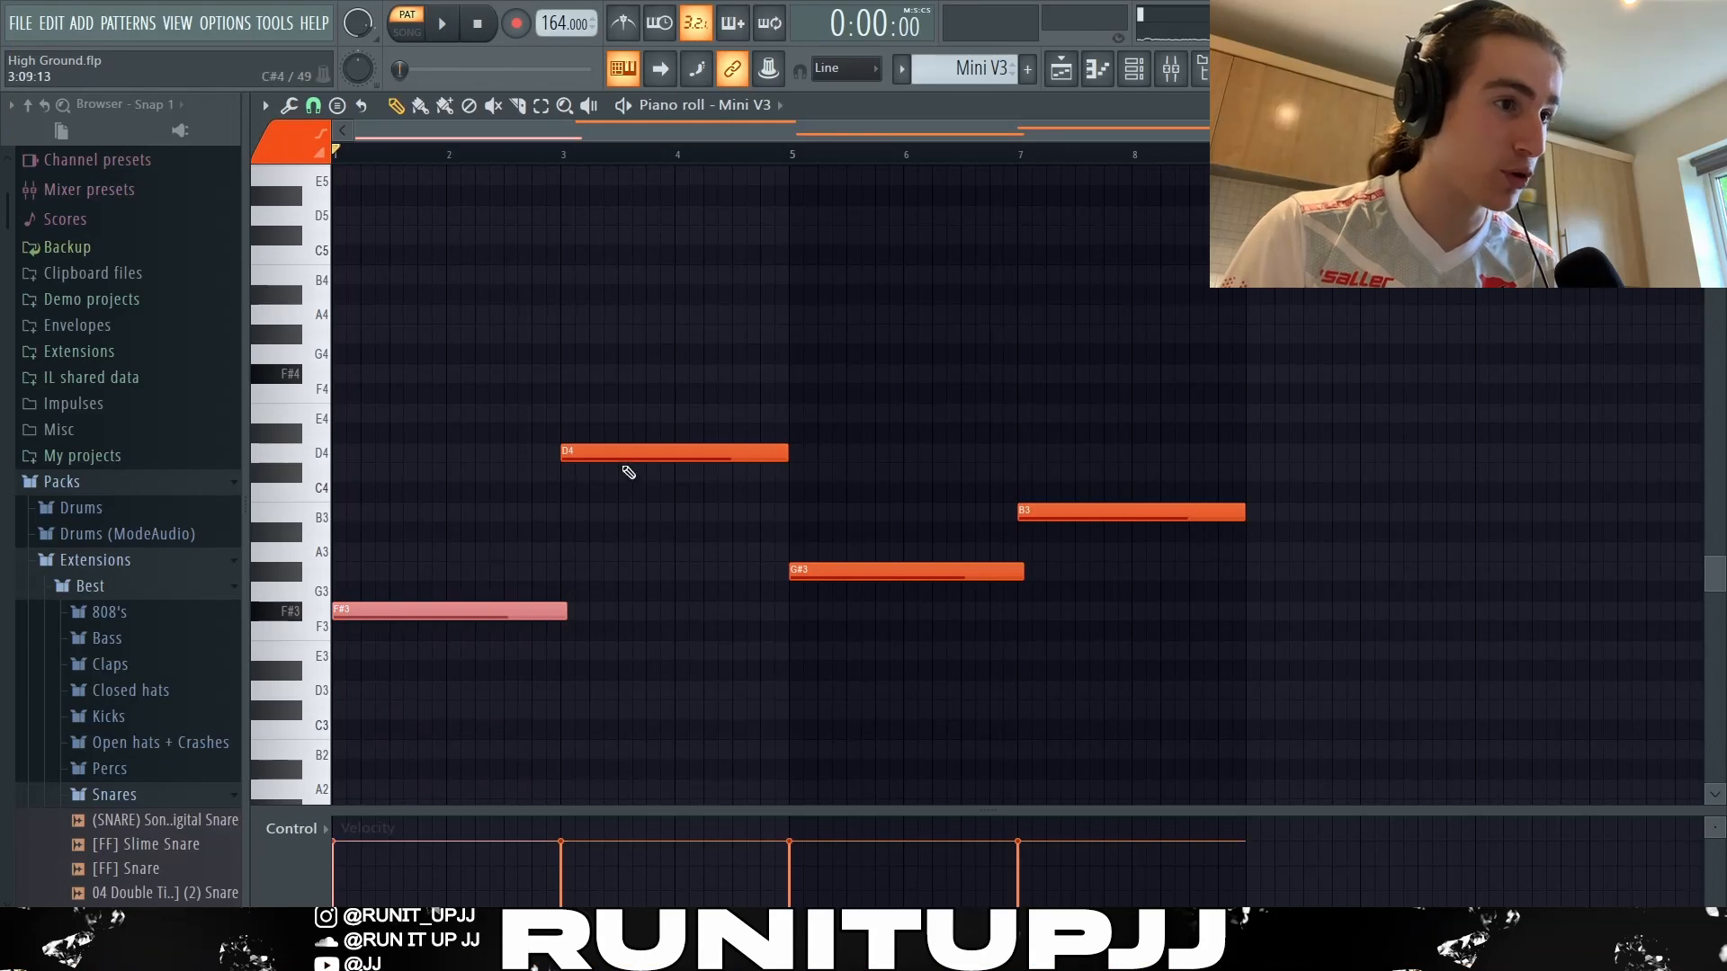
drag(610, 415, 740, 535)
drag(912, 503, 976, 635)
drag(1093, 492, 1096, 534)
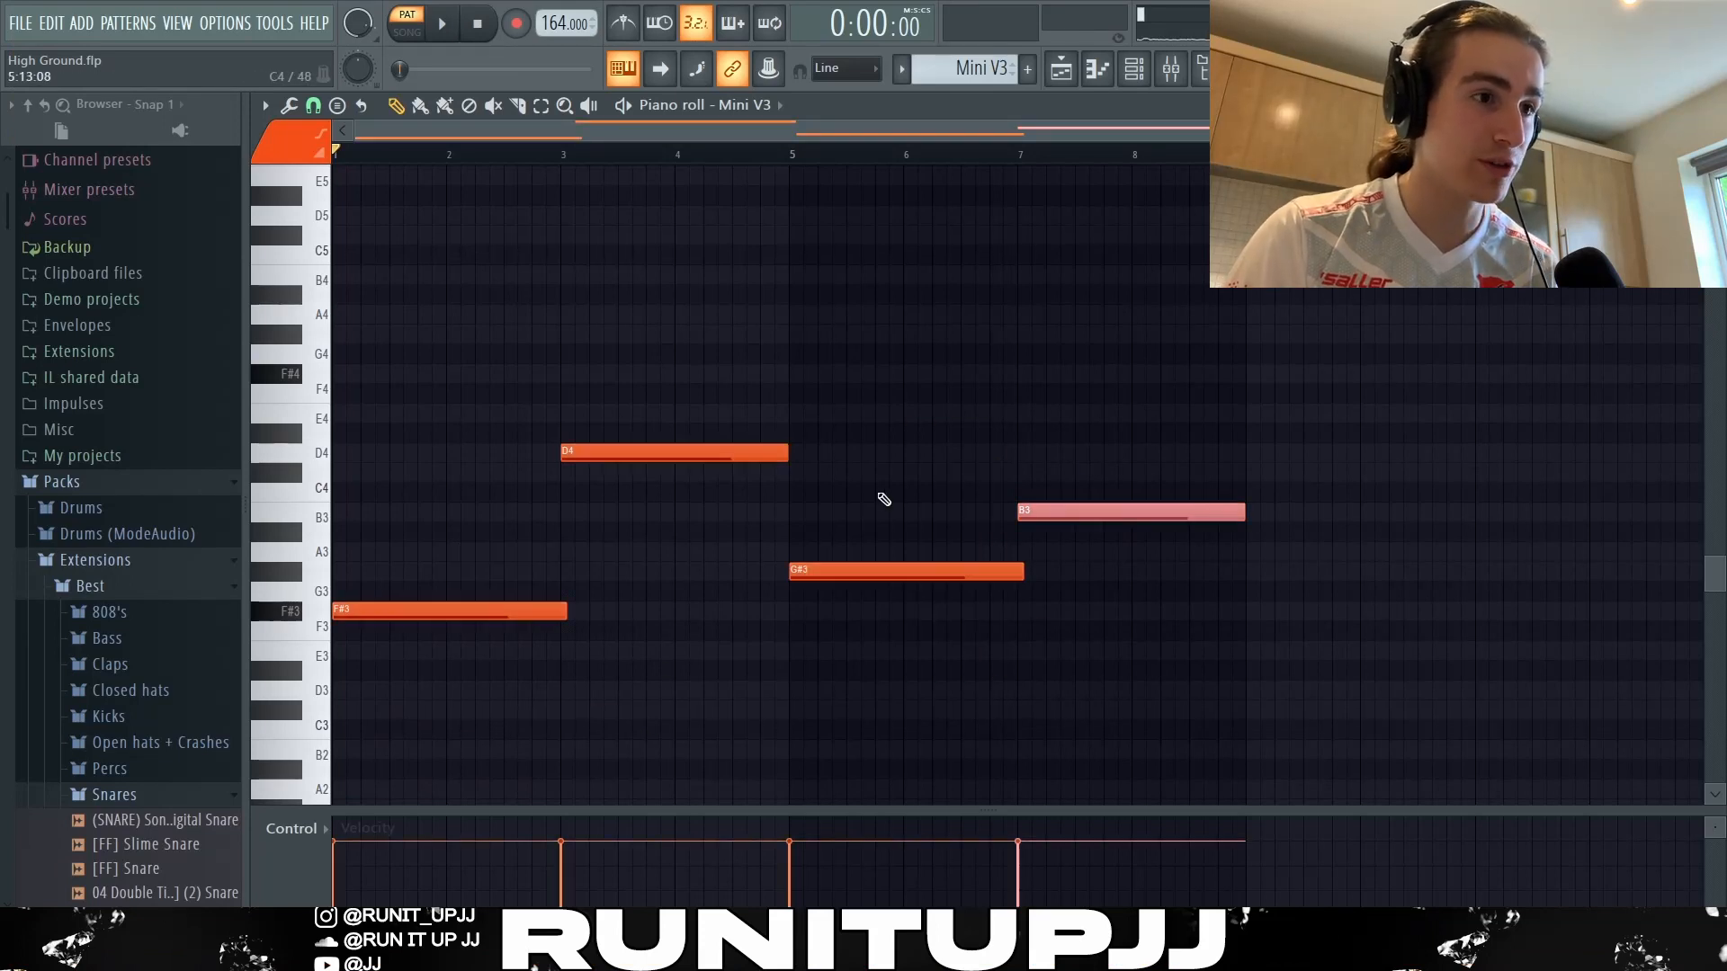
drag(495, 407, 702, 765)
click(966, 411)
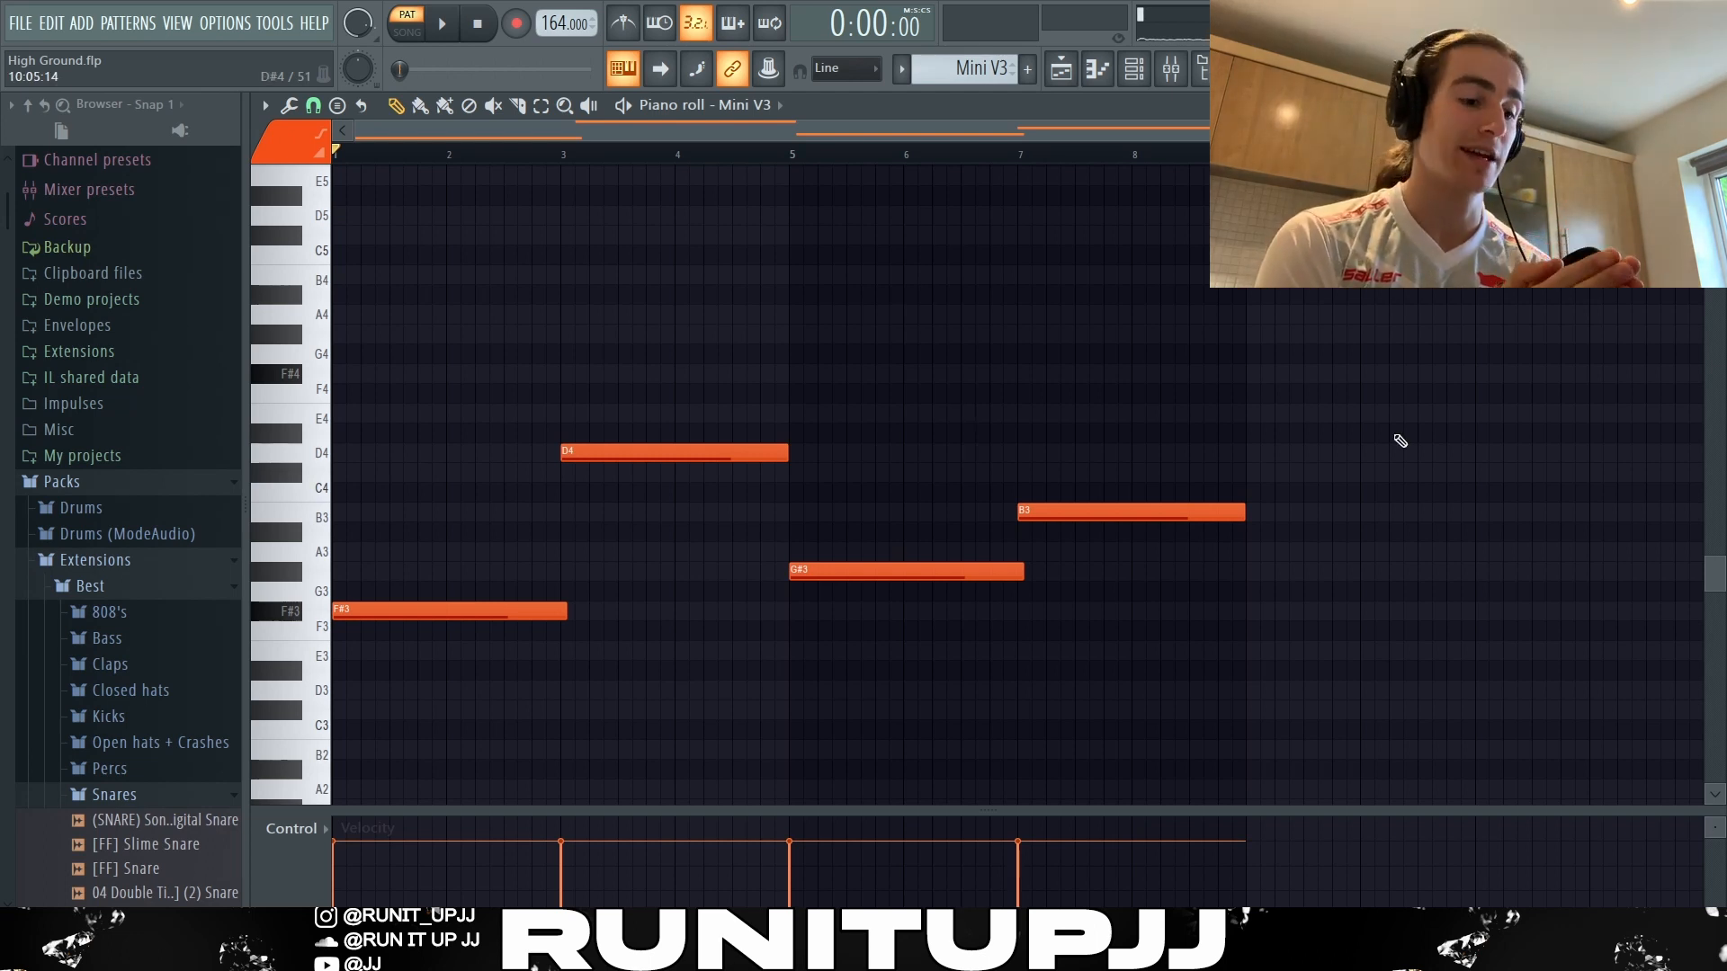
key(space)
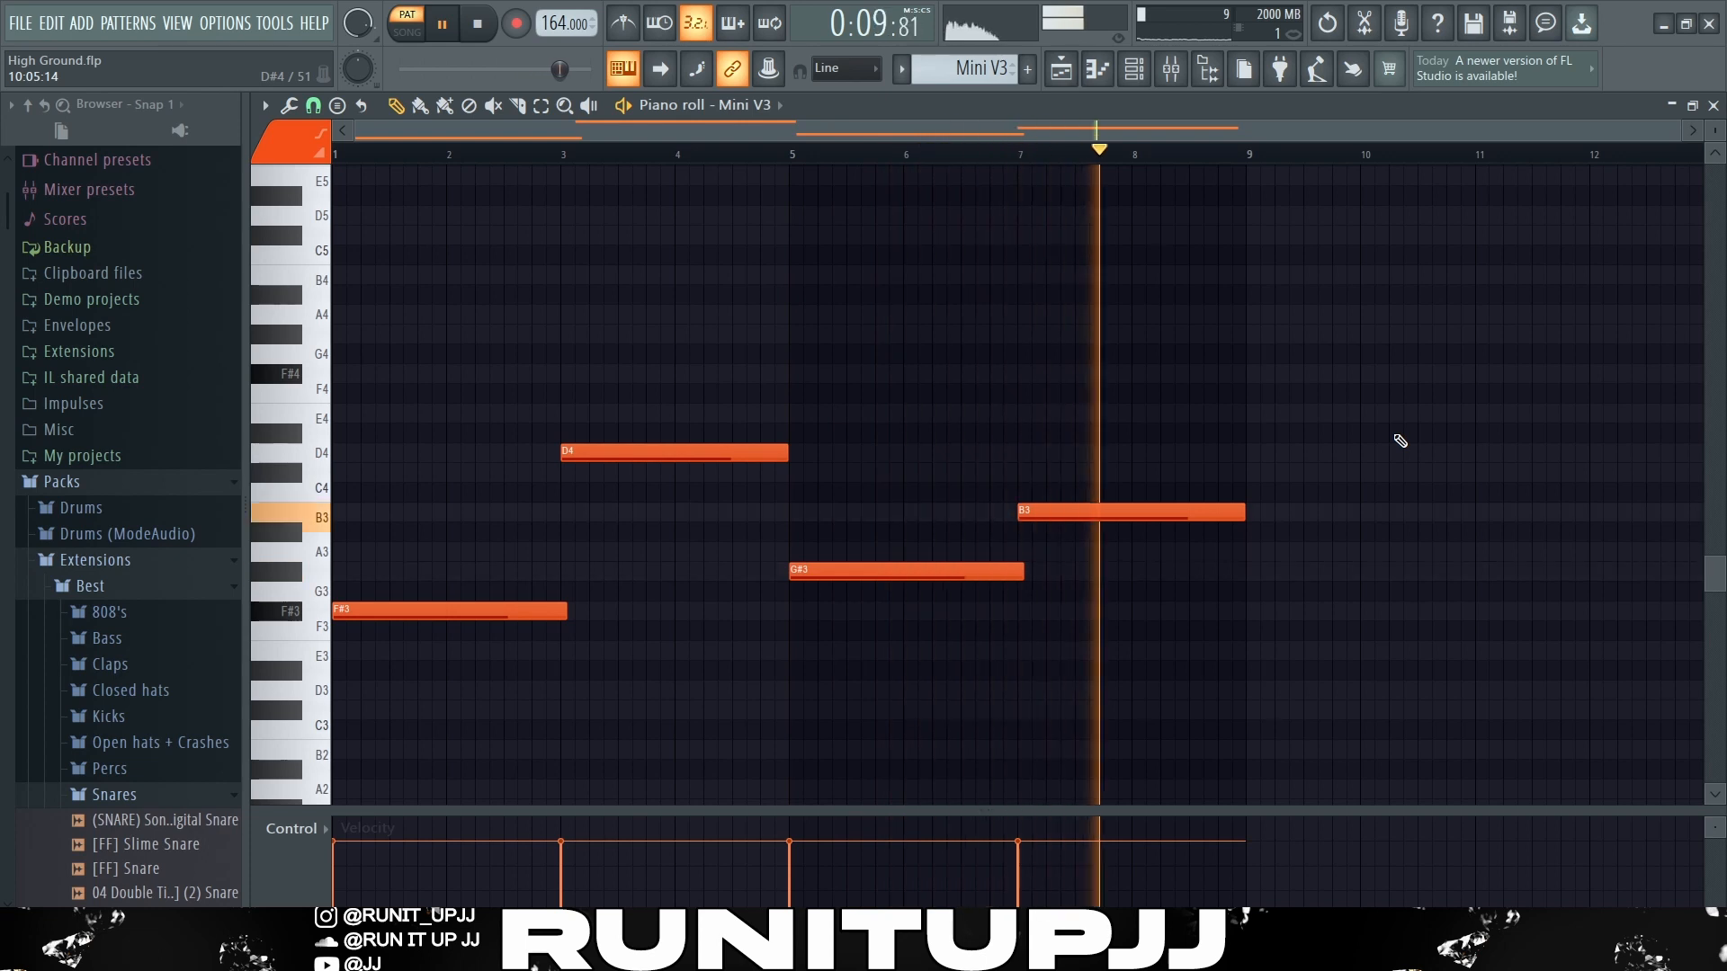
key(space)
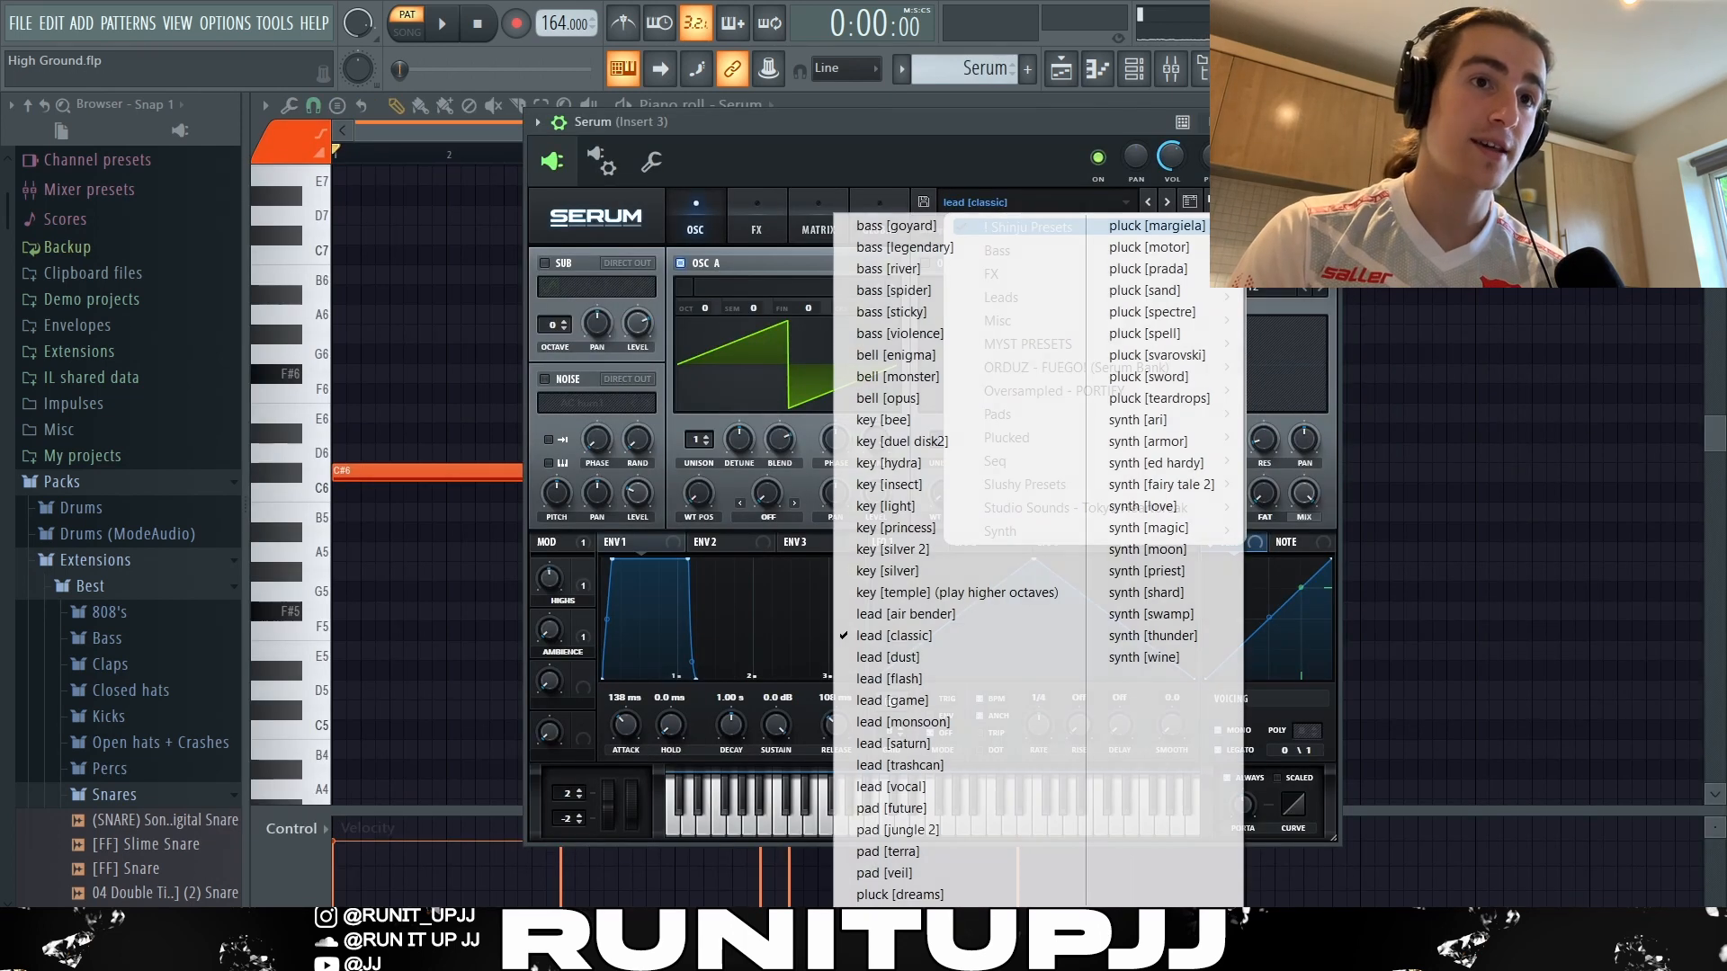
Choose the lead [classic] preset in Serum
mouse_move(1028, 228)
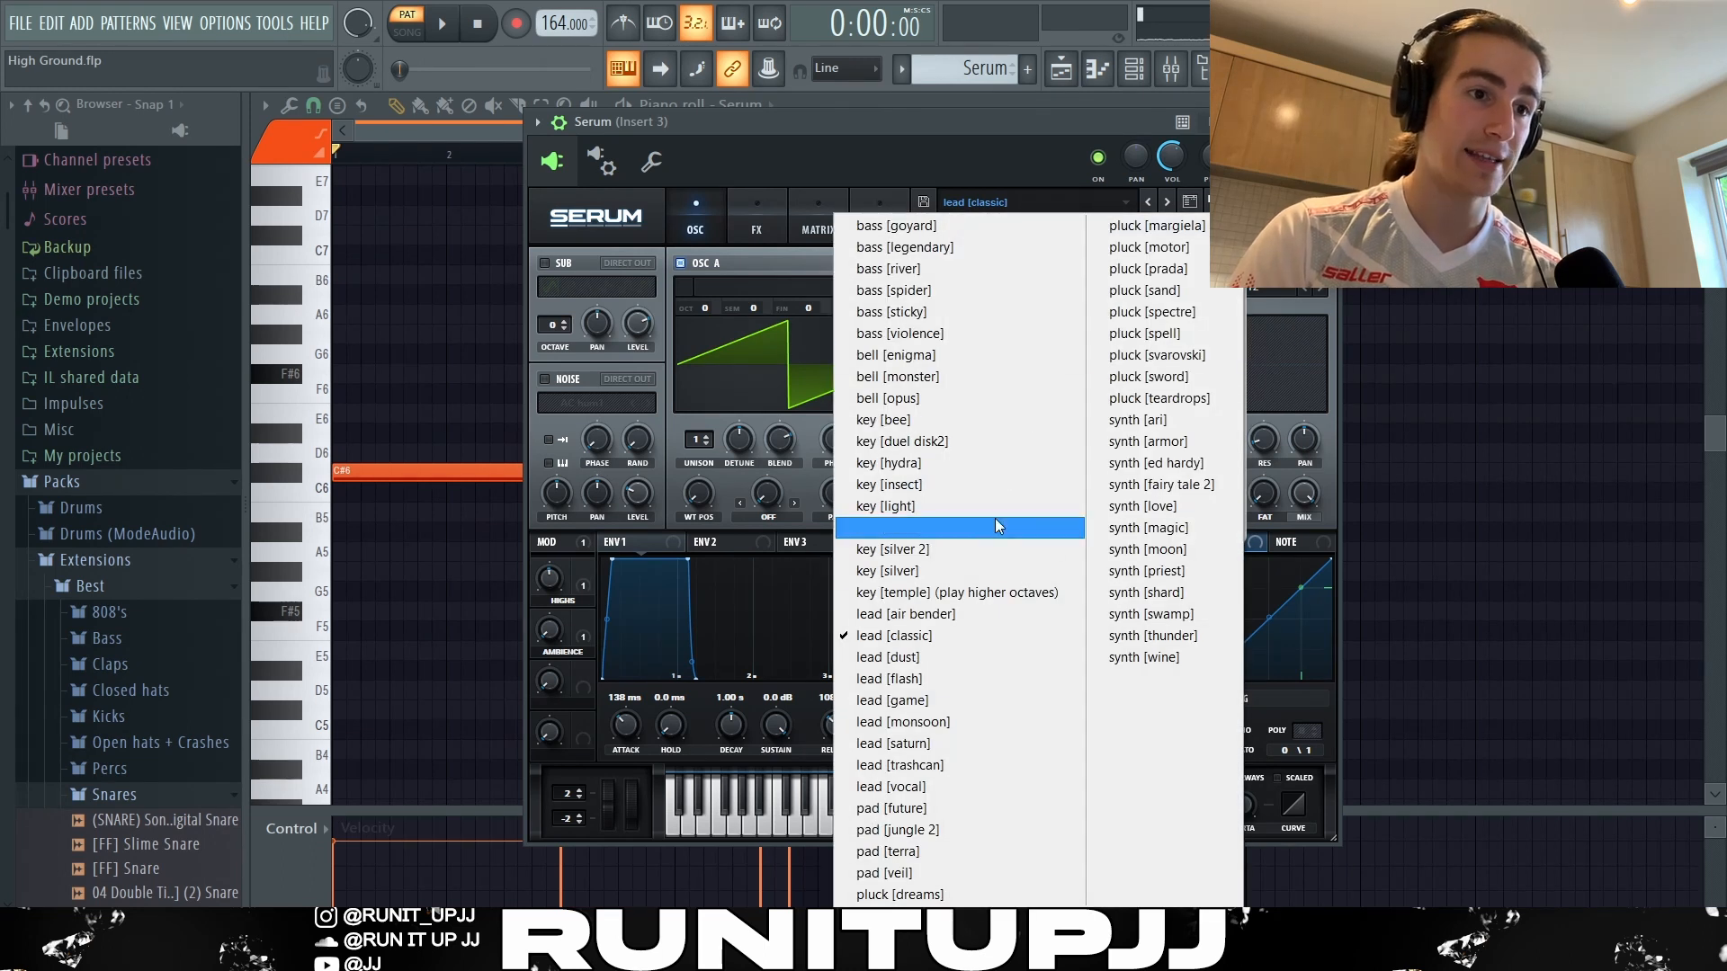
click(956, 639)
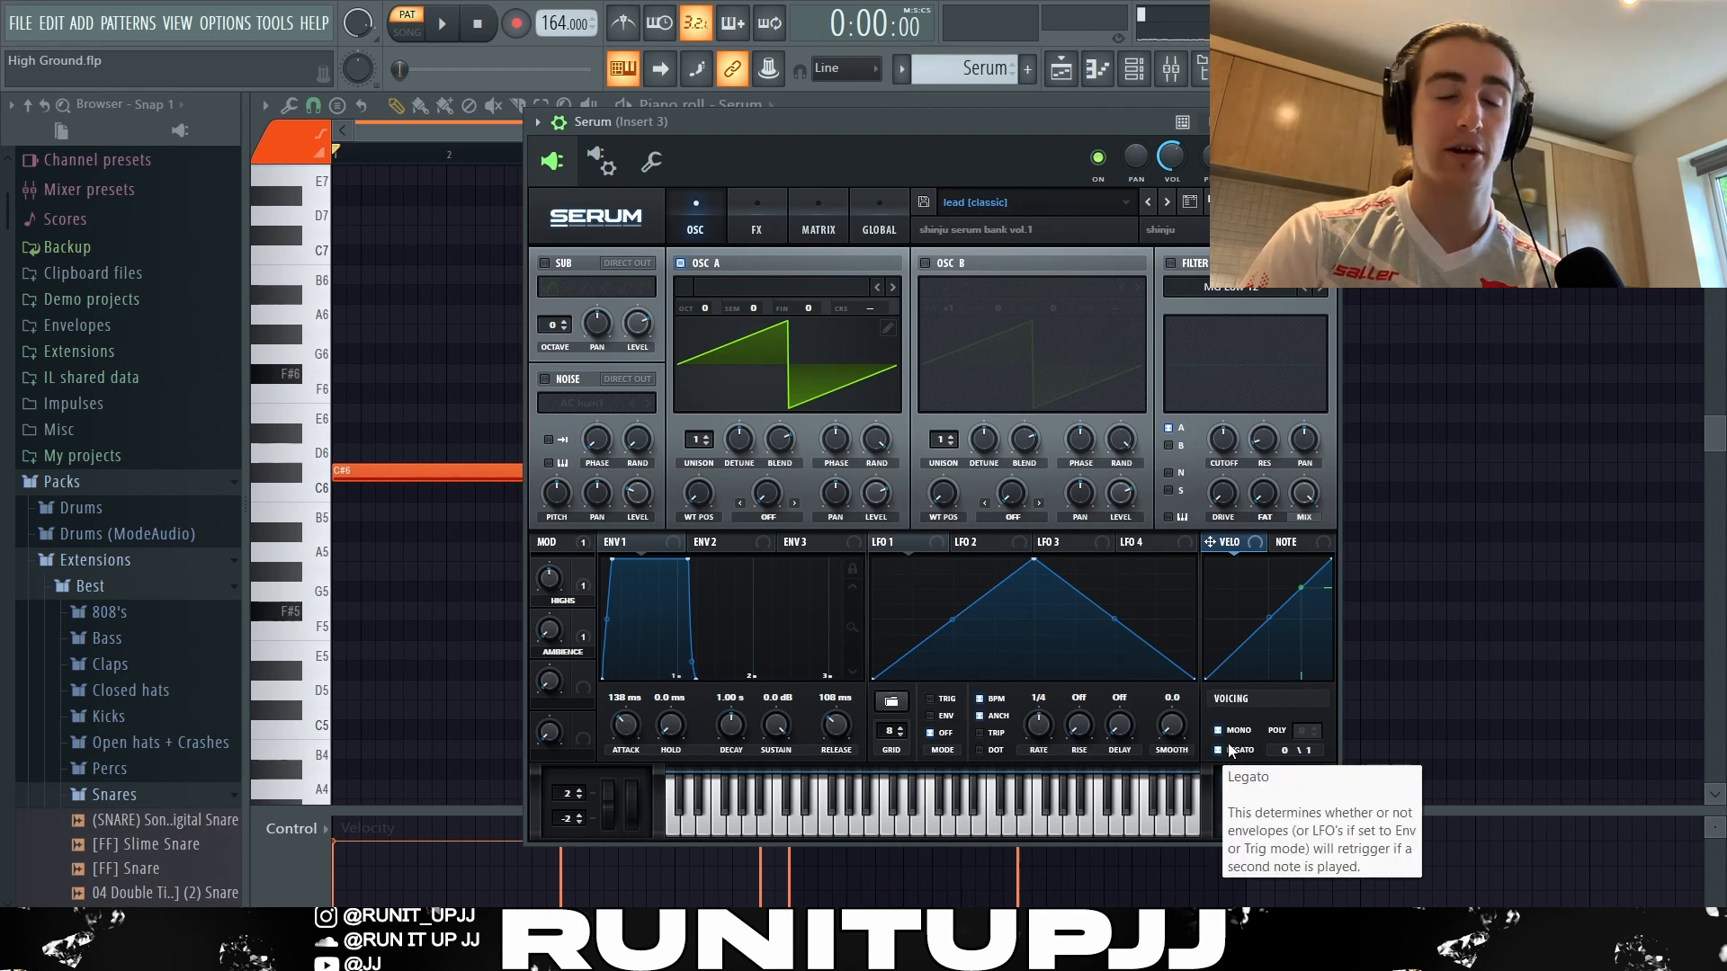
Return to the Serum piano roll and examine the lead melody by highlighting its overlapping C#6, A5, G#5 and B5 notes
click(482, 471)
drag(478, 385, 631, 678)
drag(756, 425, 877, 678)
drag(1044, 485, 1070, 540)
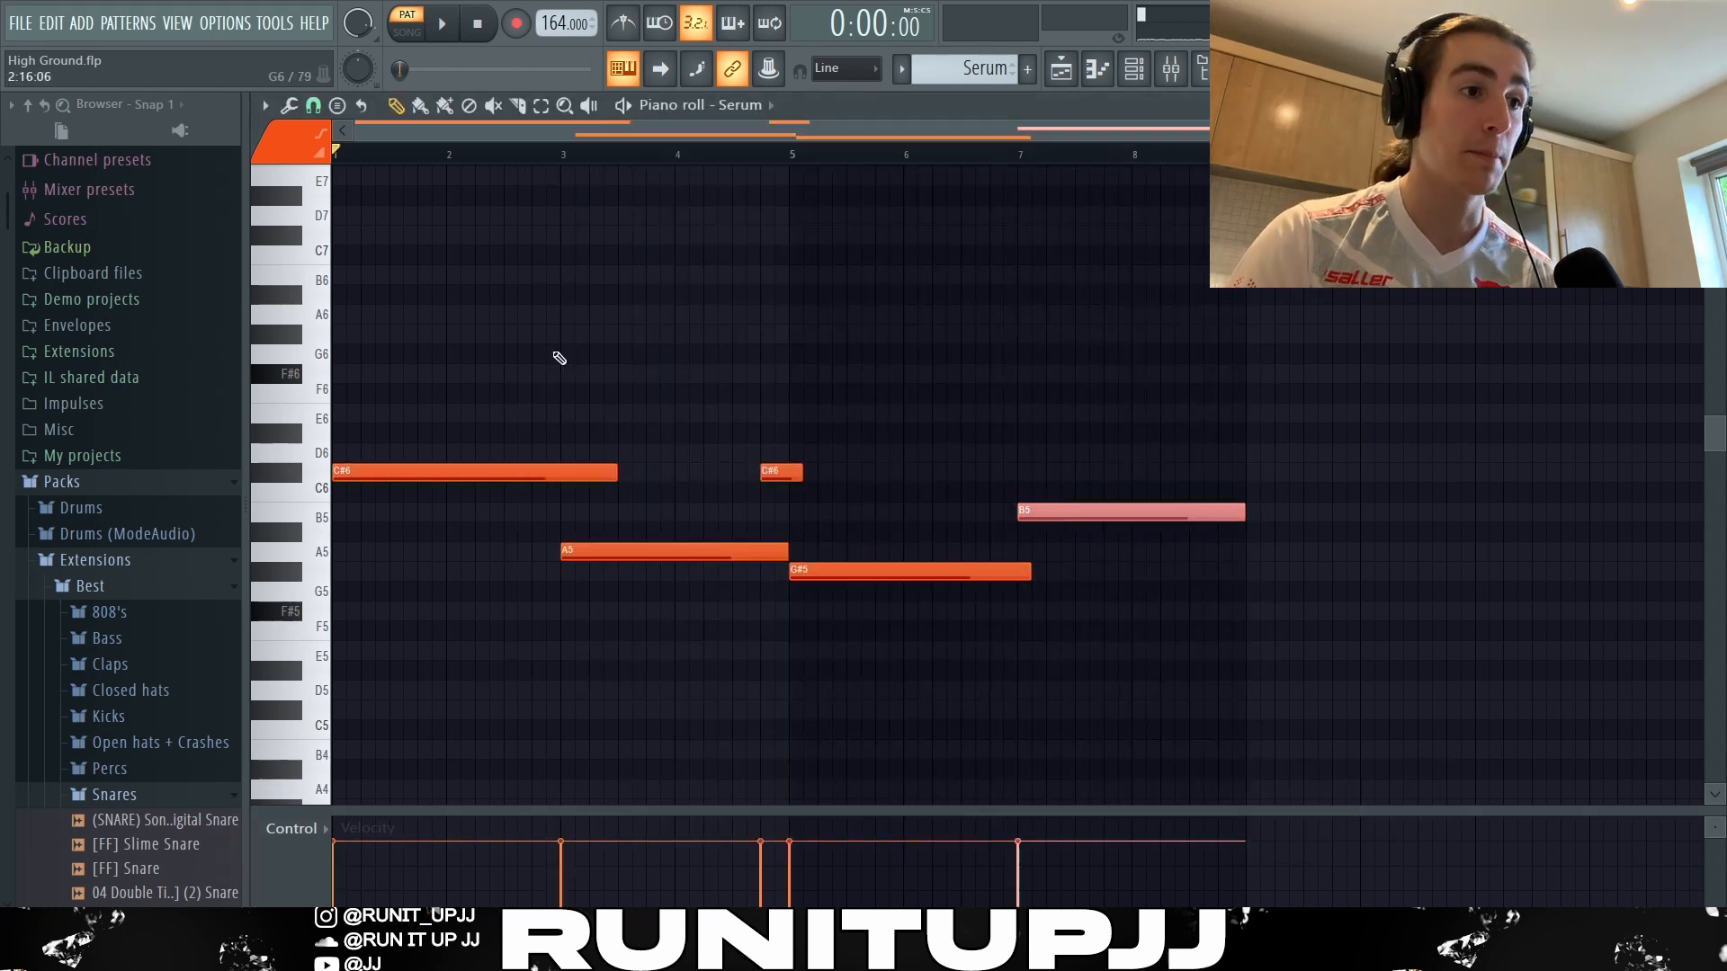
drag(522, 385, 648, 630)
drag(822, 405, 716, 454)
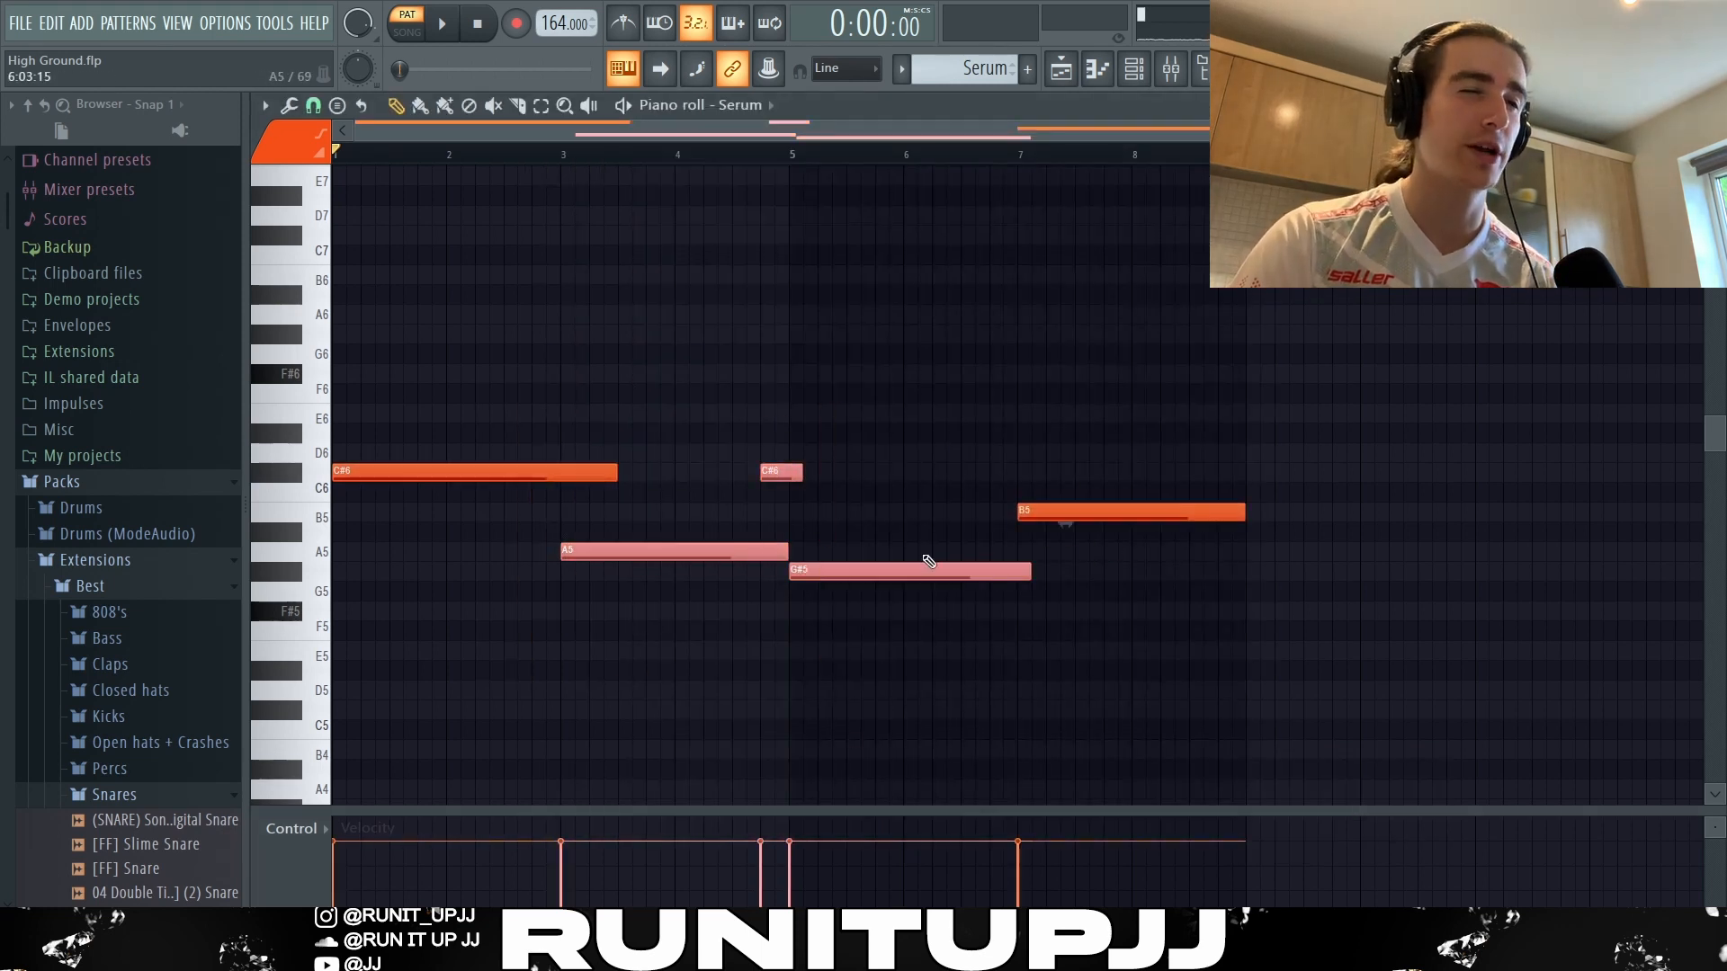
ctrl+click(978, 428)
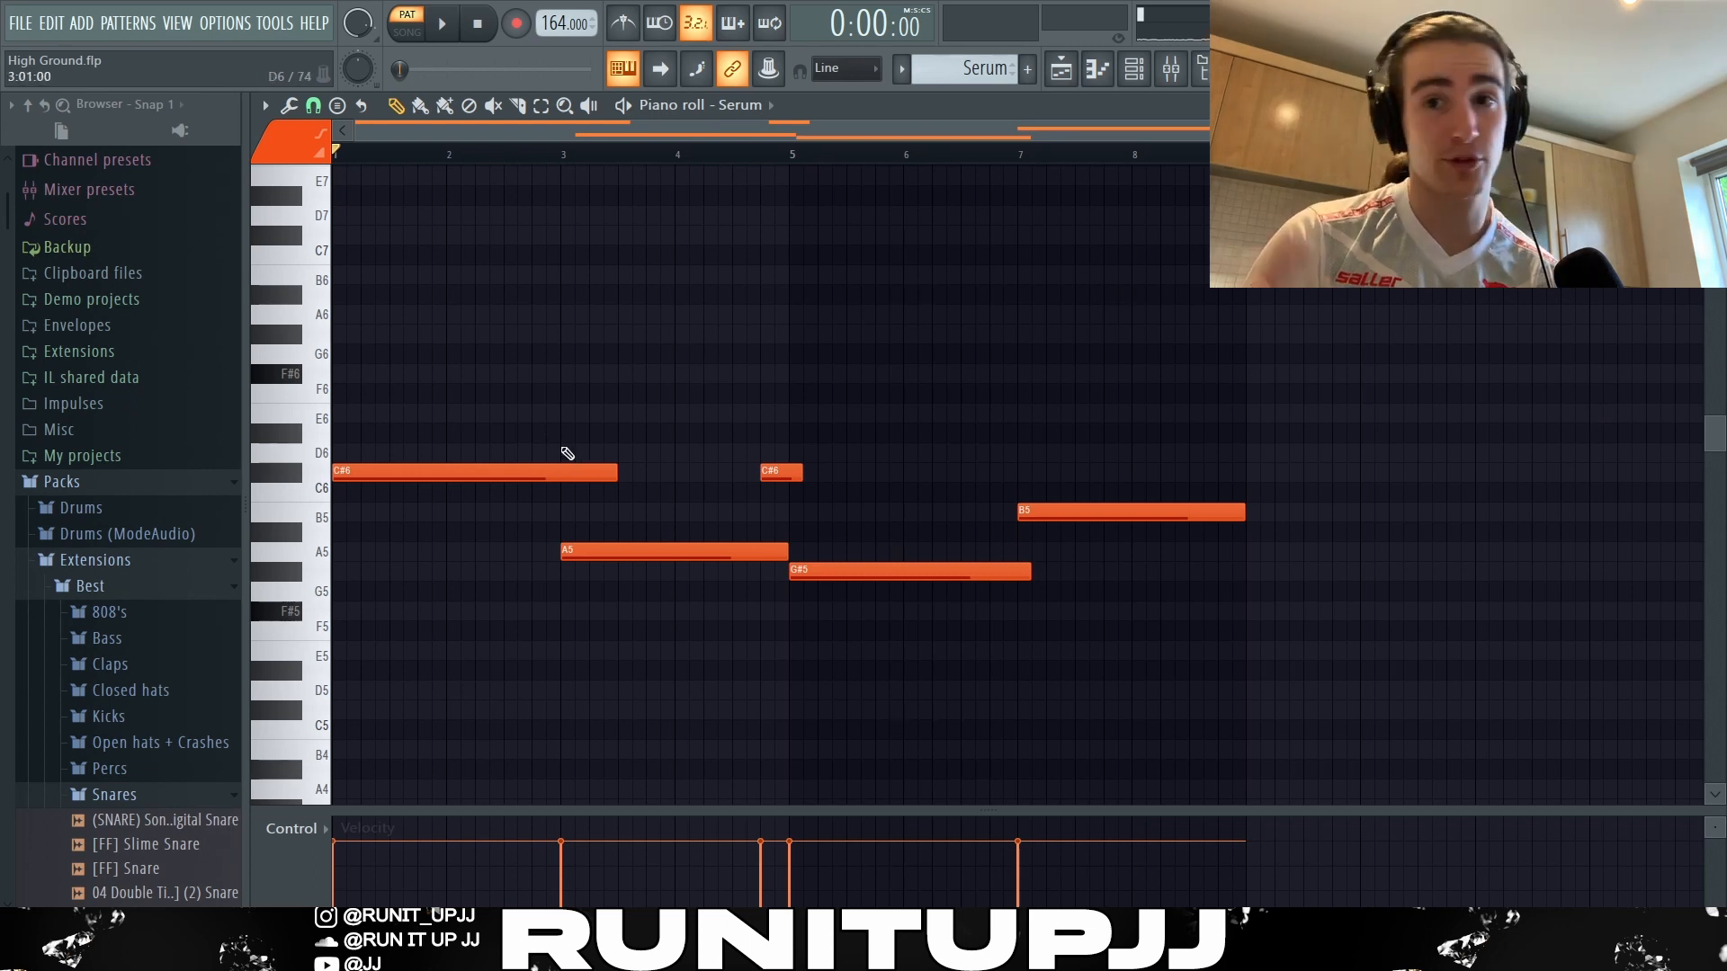
Select the whole Serum lead melody, clear the selection and play the pattern
drag(488, 306, 1111, 873)
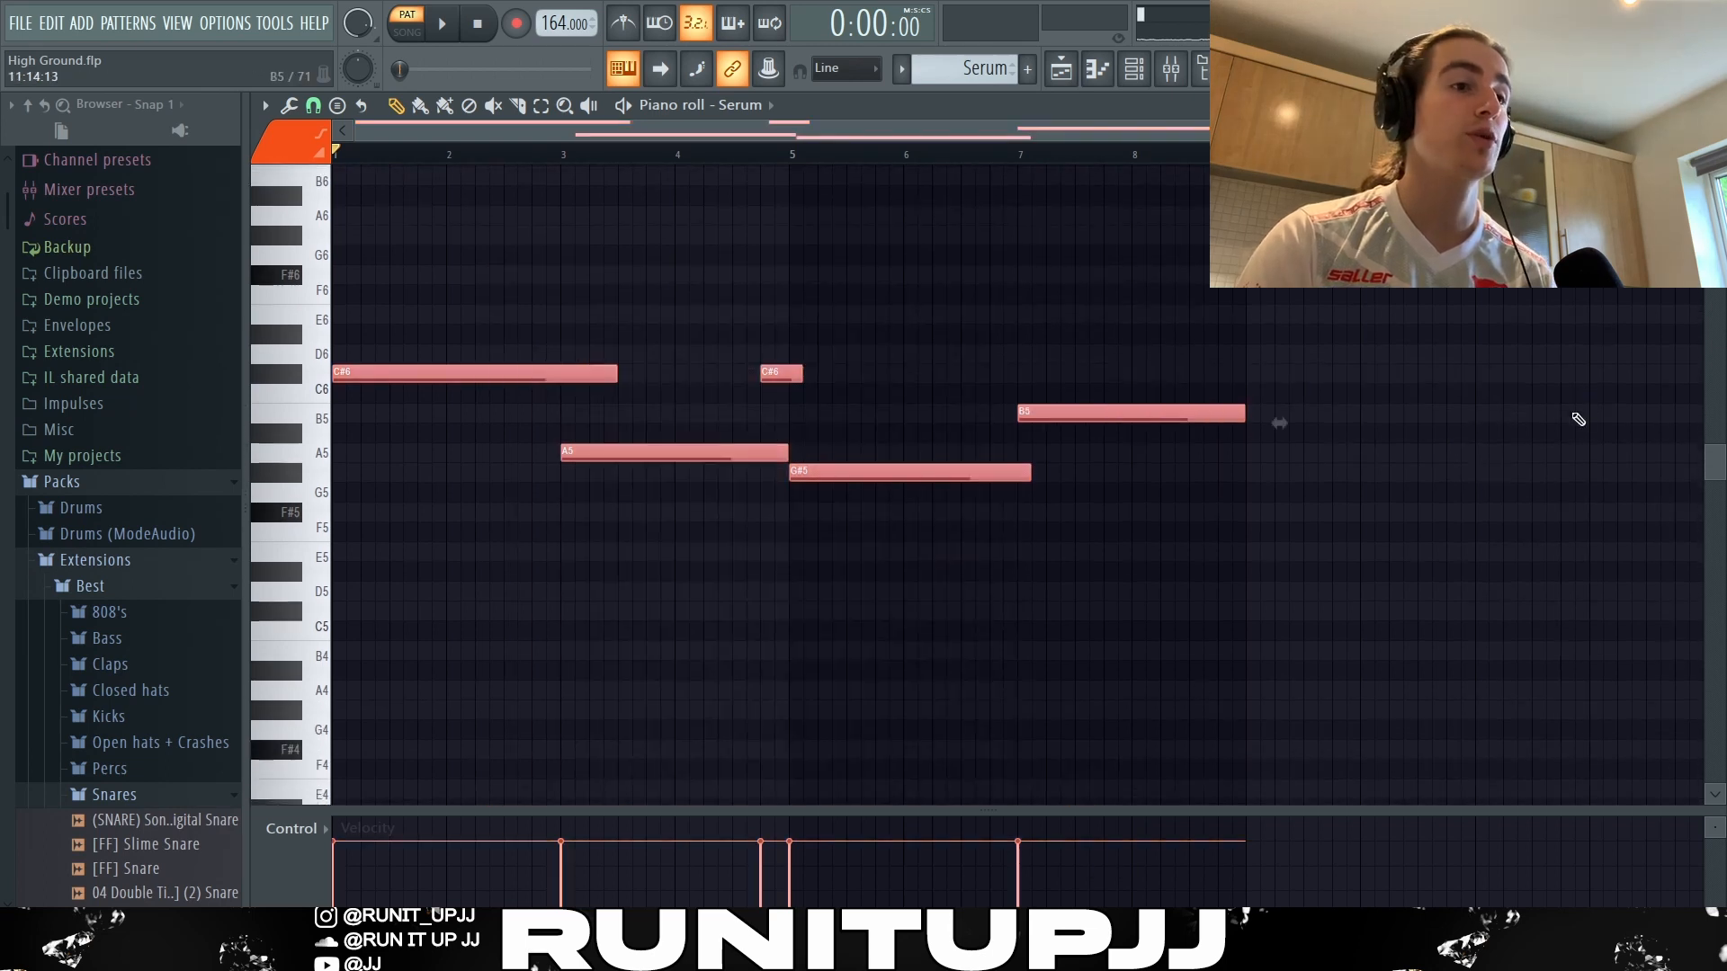
scroll(1578, 419, up, 3)
ctrl+click(1579, 419)
key(space)
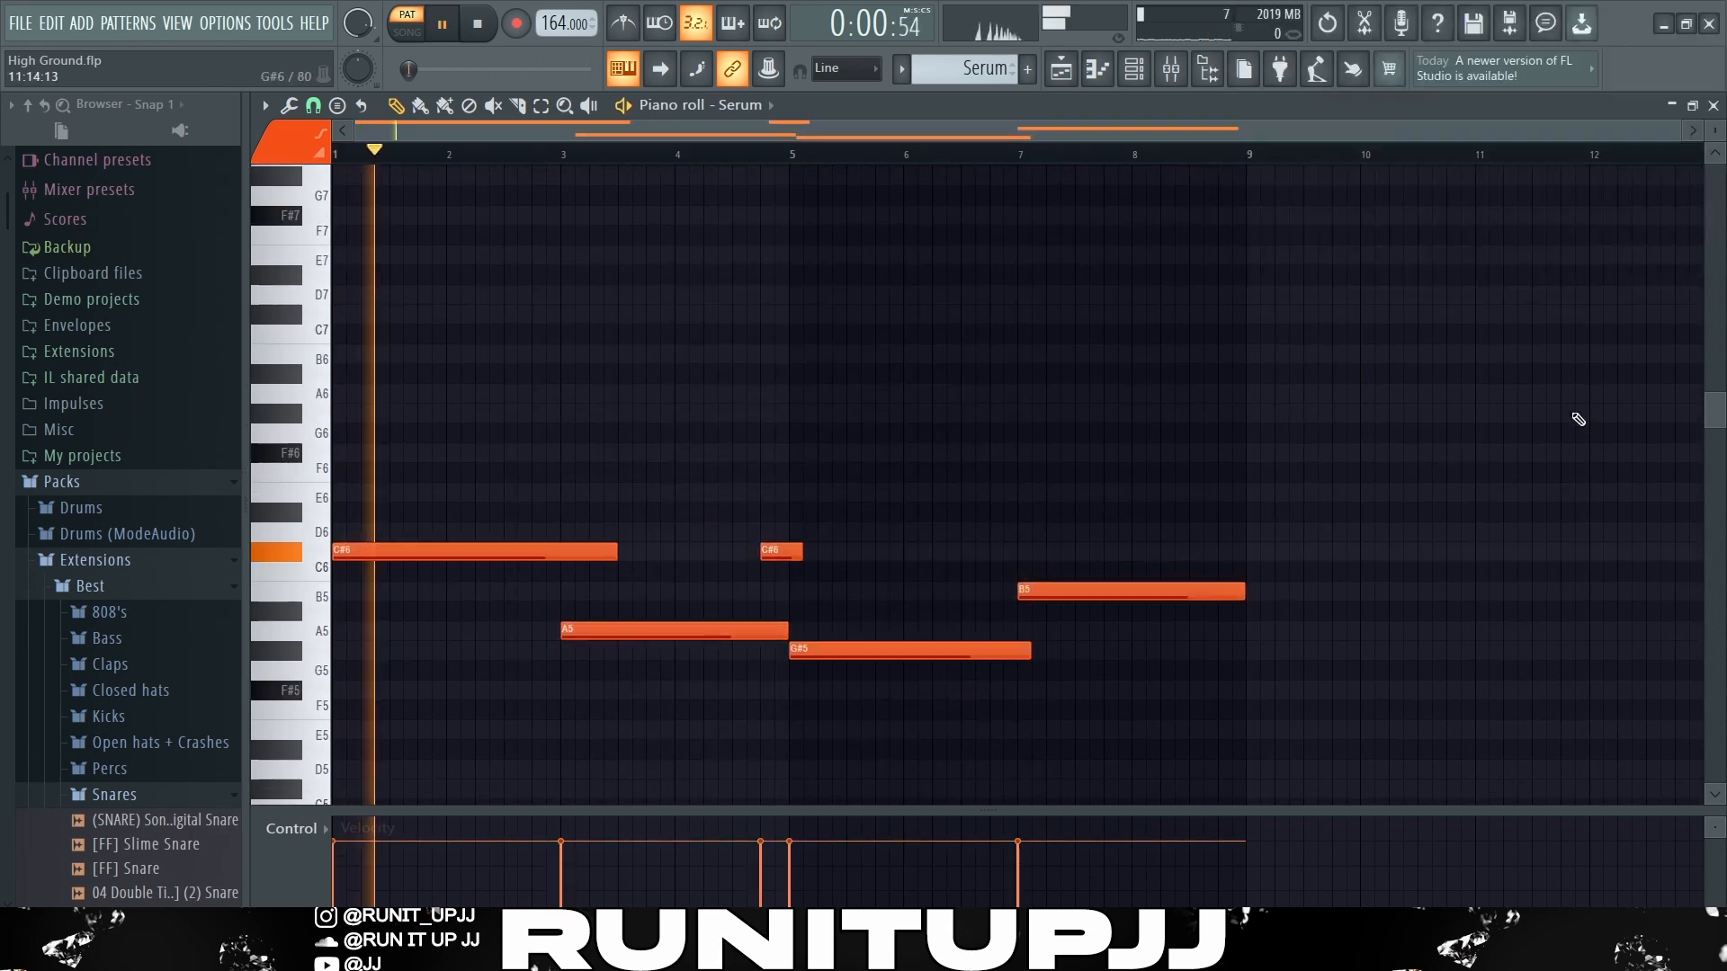
scroll(904, 279, down, 2)
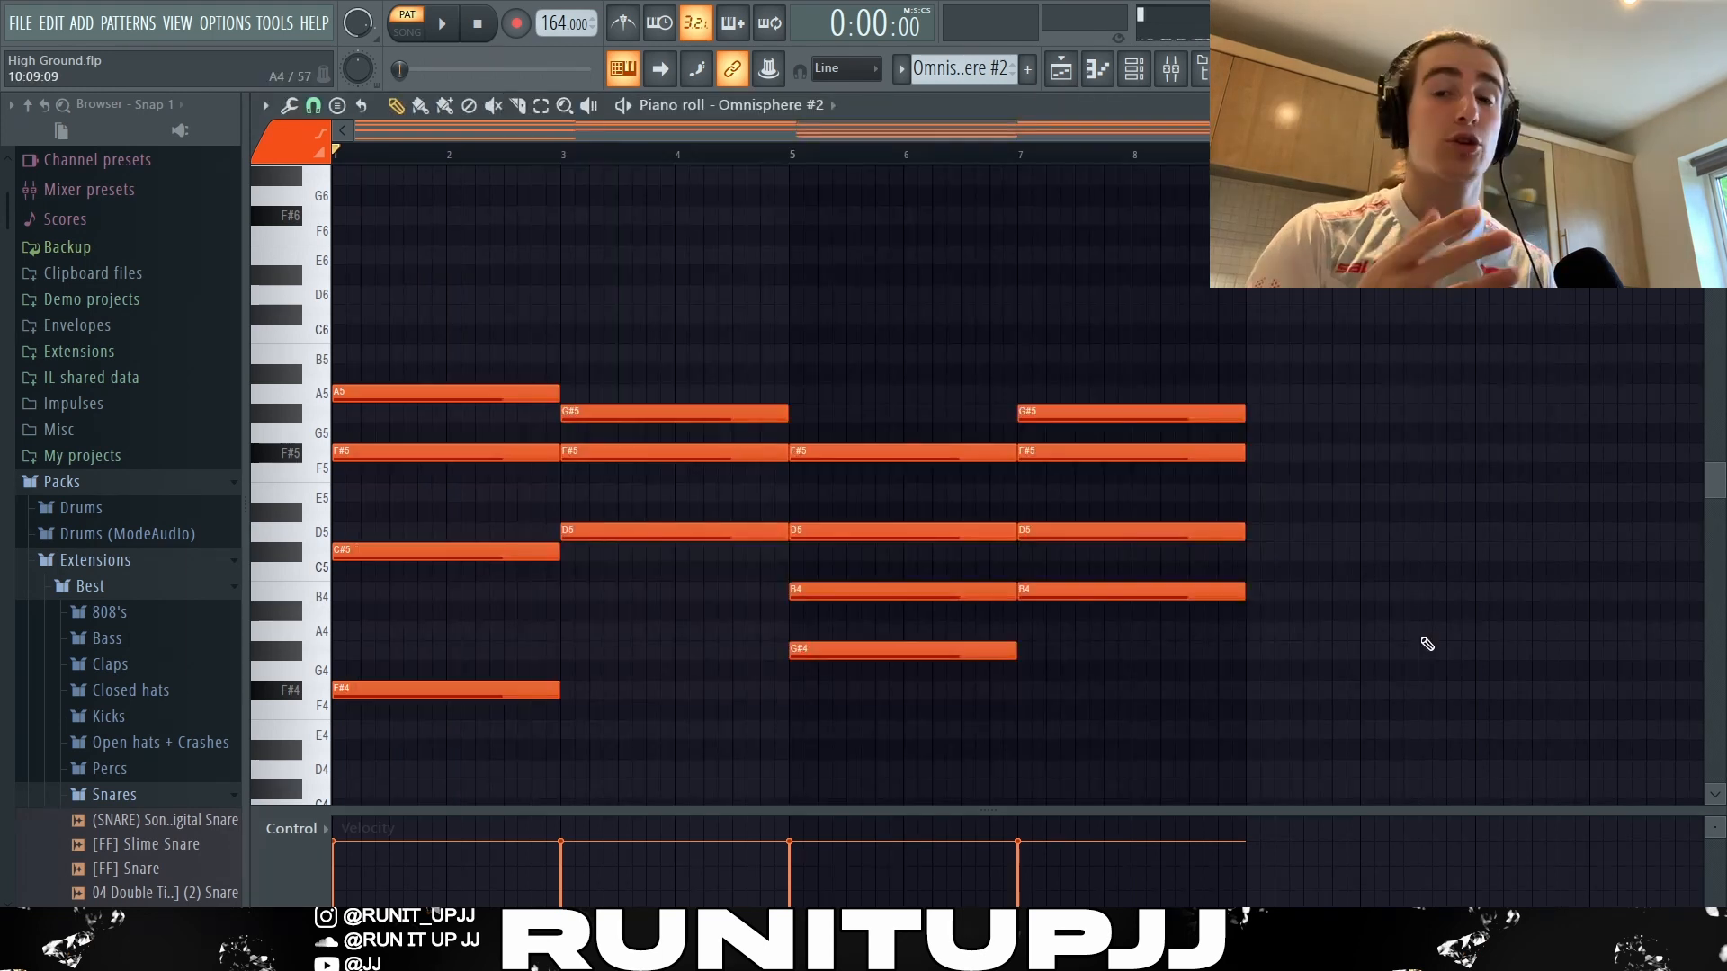
Highlight the top notes and first chords of the Omnisphere #2 pattern, clear the selection and play the progression
scroll(1423, 639, down, 3)
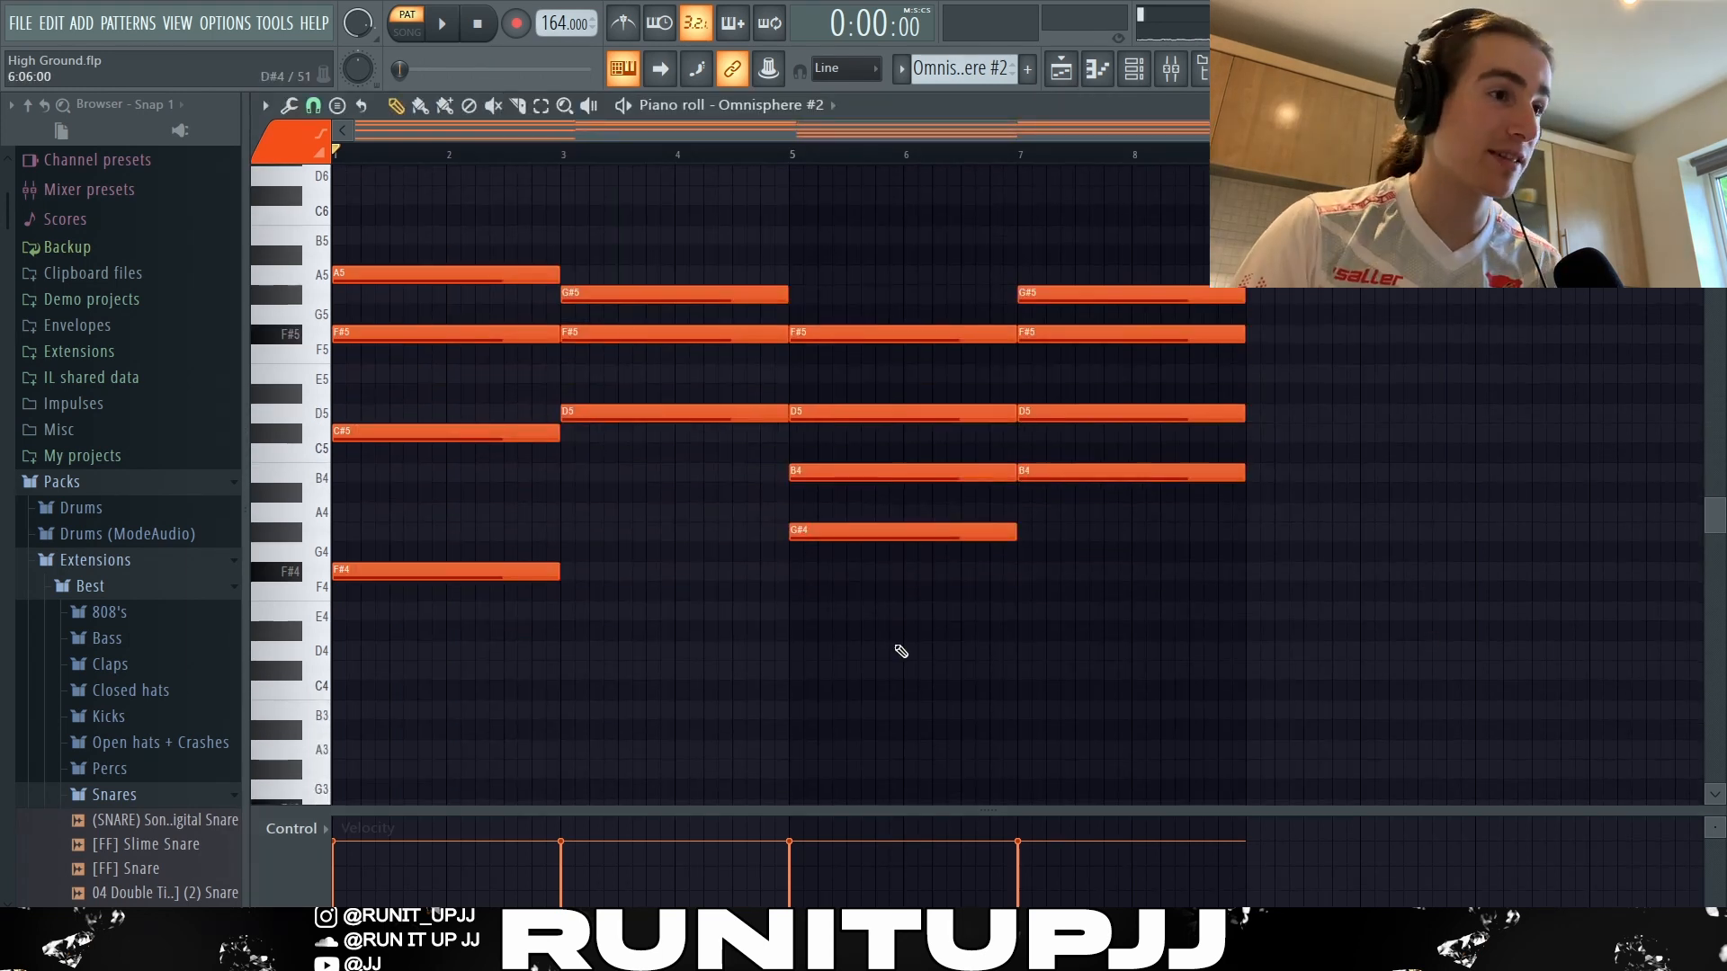
drag(443, 248, 907, 318)
drag(377, 226, 401, 702)
scroll(663, 694, up, 1)
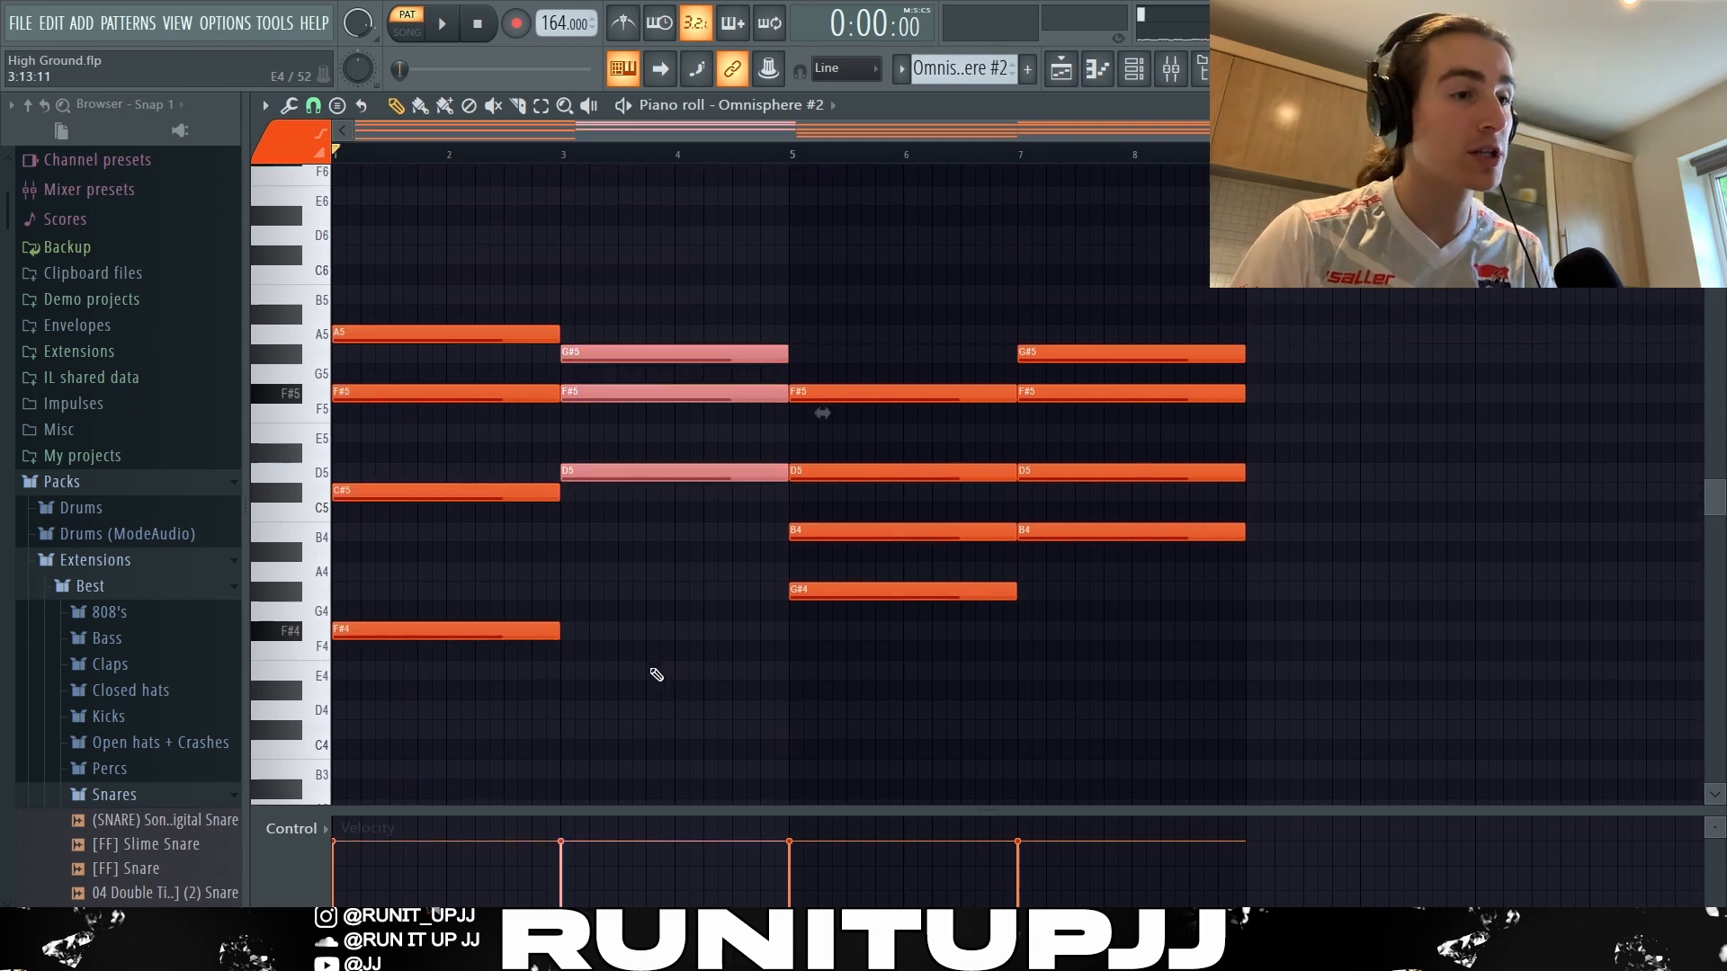
key(ctrl+d)
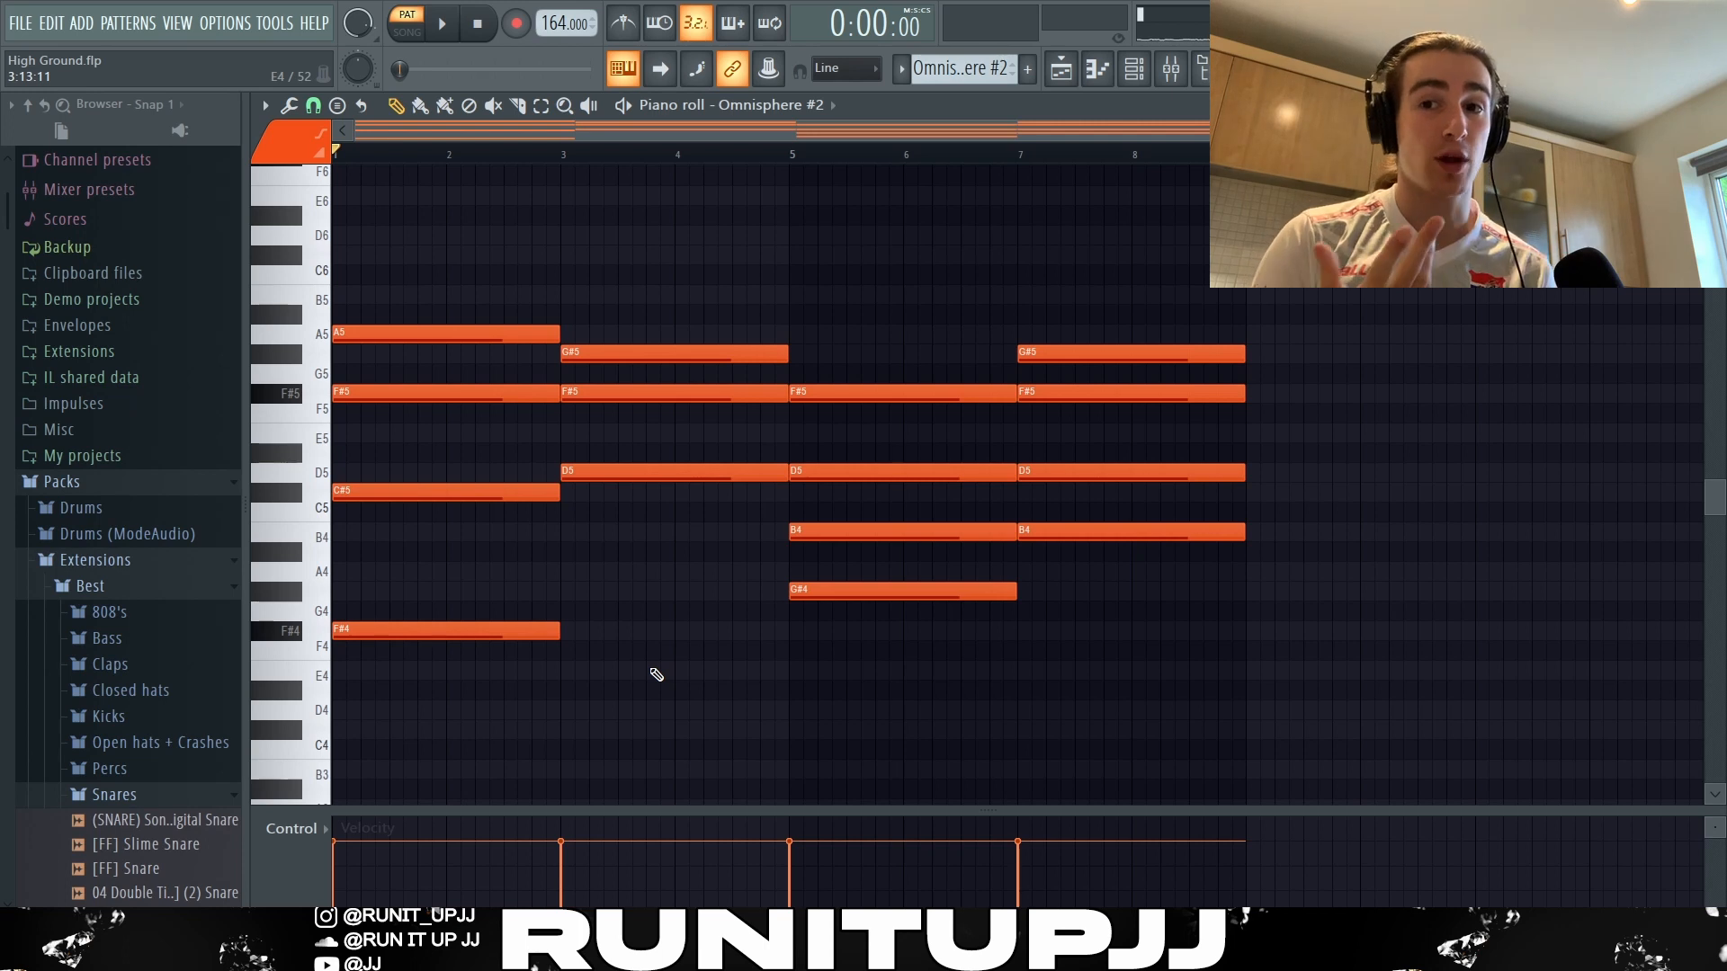
key(space)
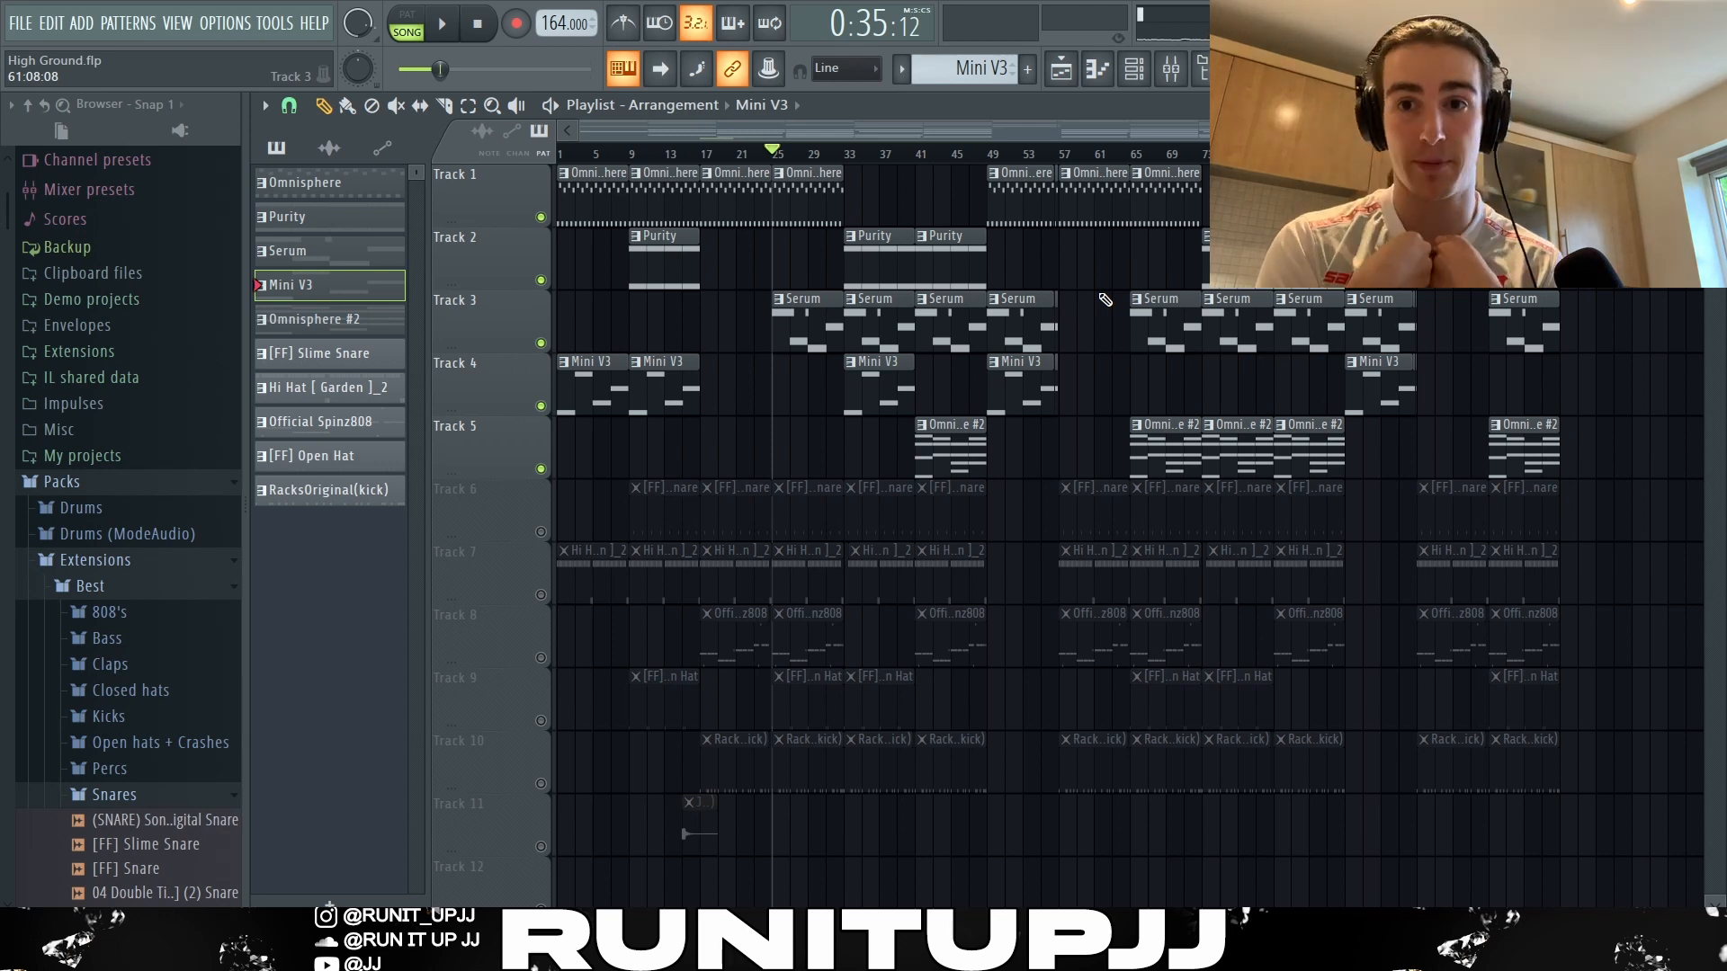
Play the melody arrangement in the playlist from bar 25 and listen to the [FF] Slime Snare pattern
key(space)
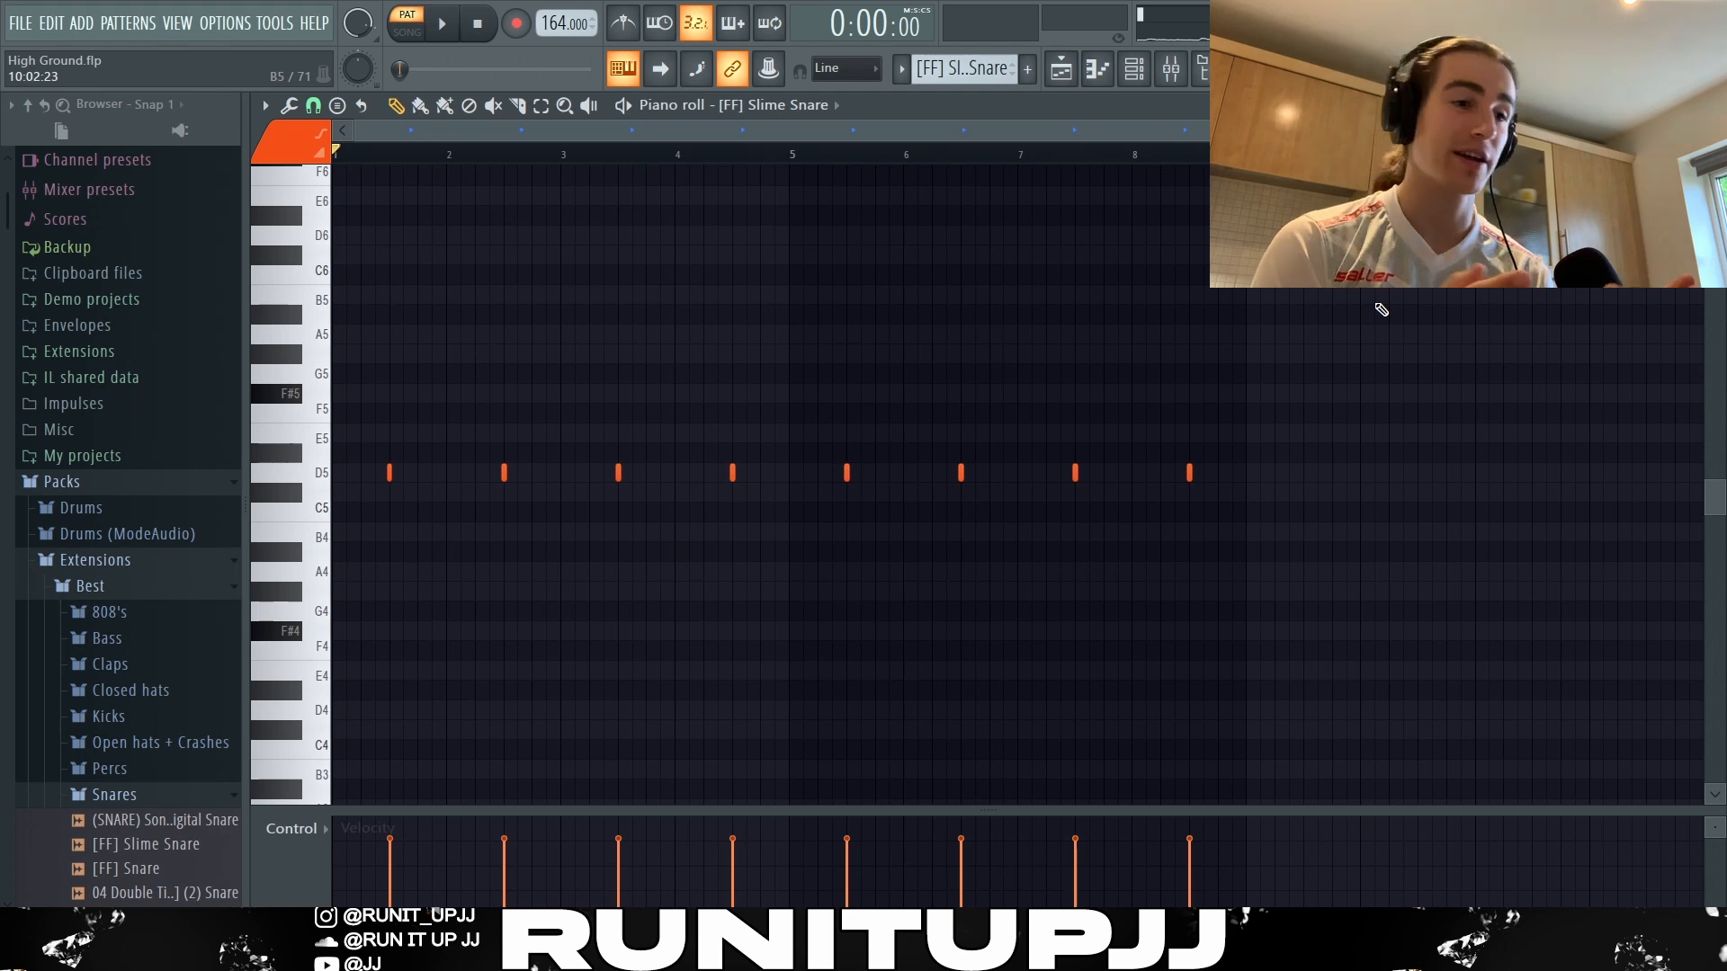
key(space)
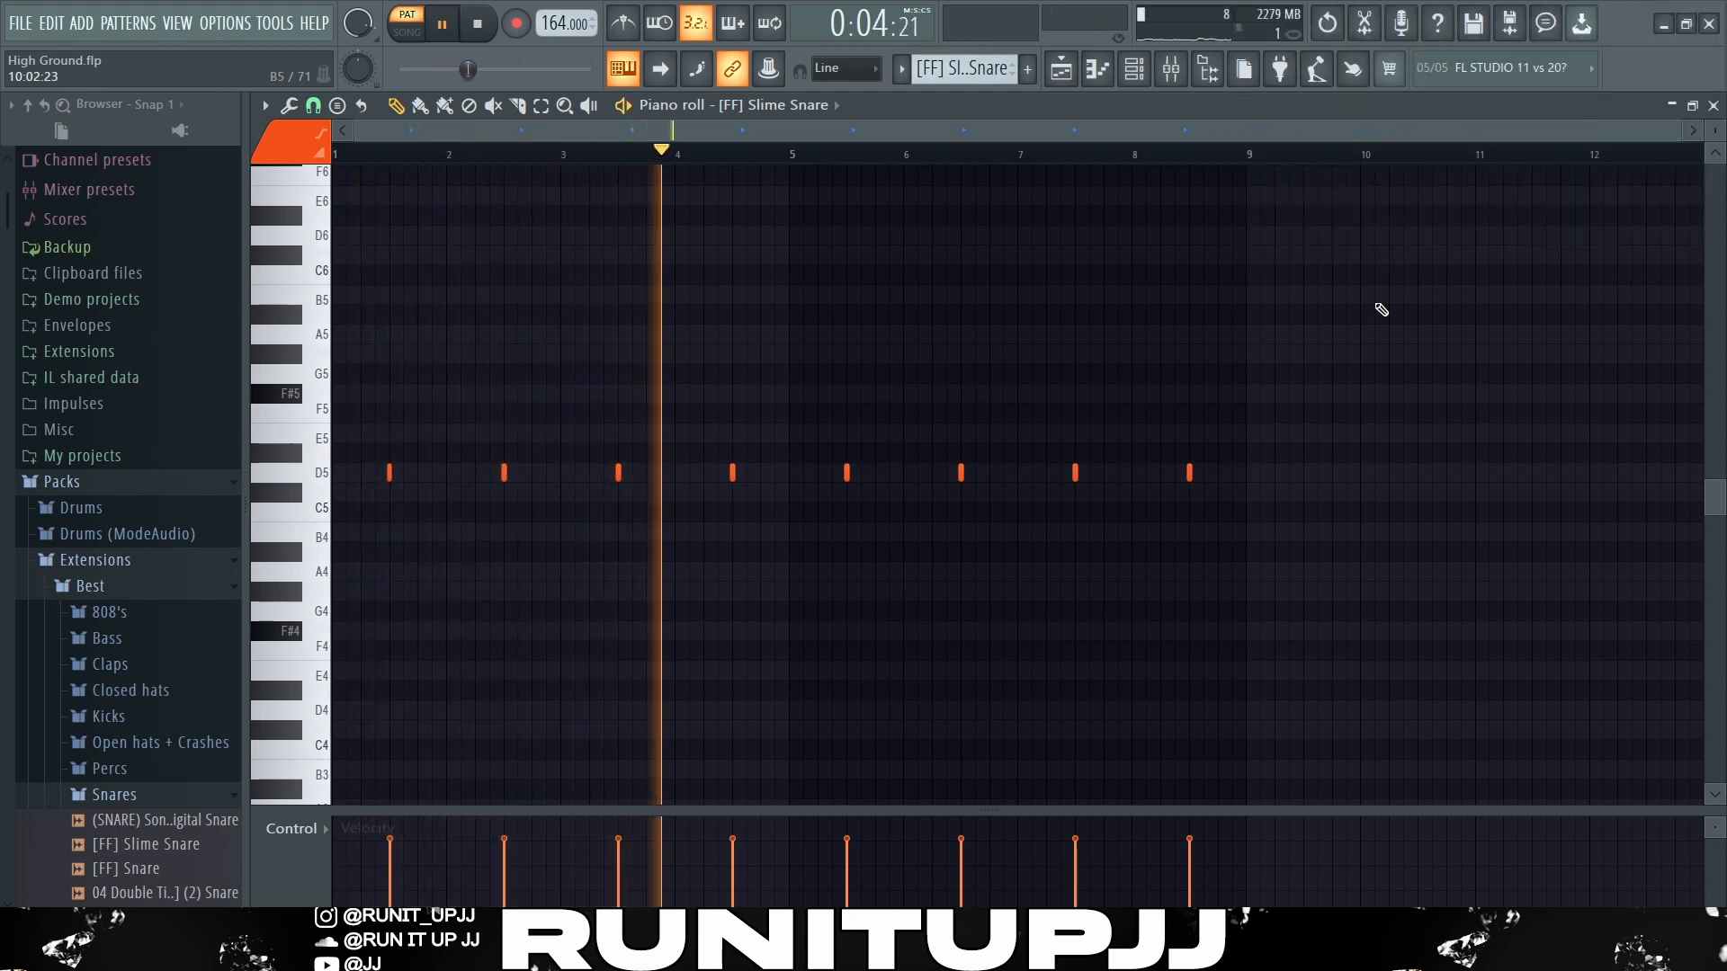
key(space)
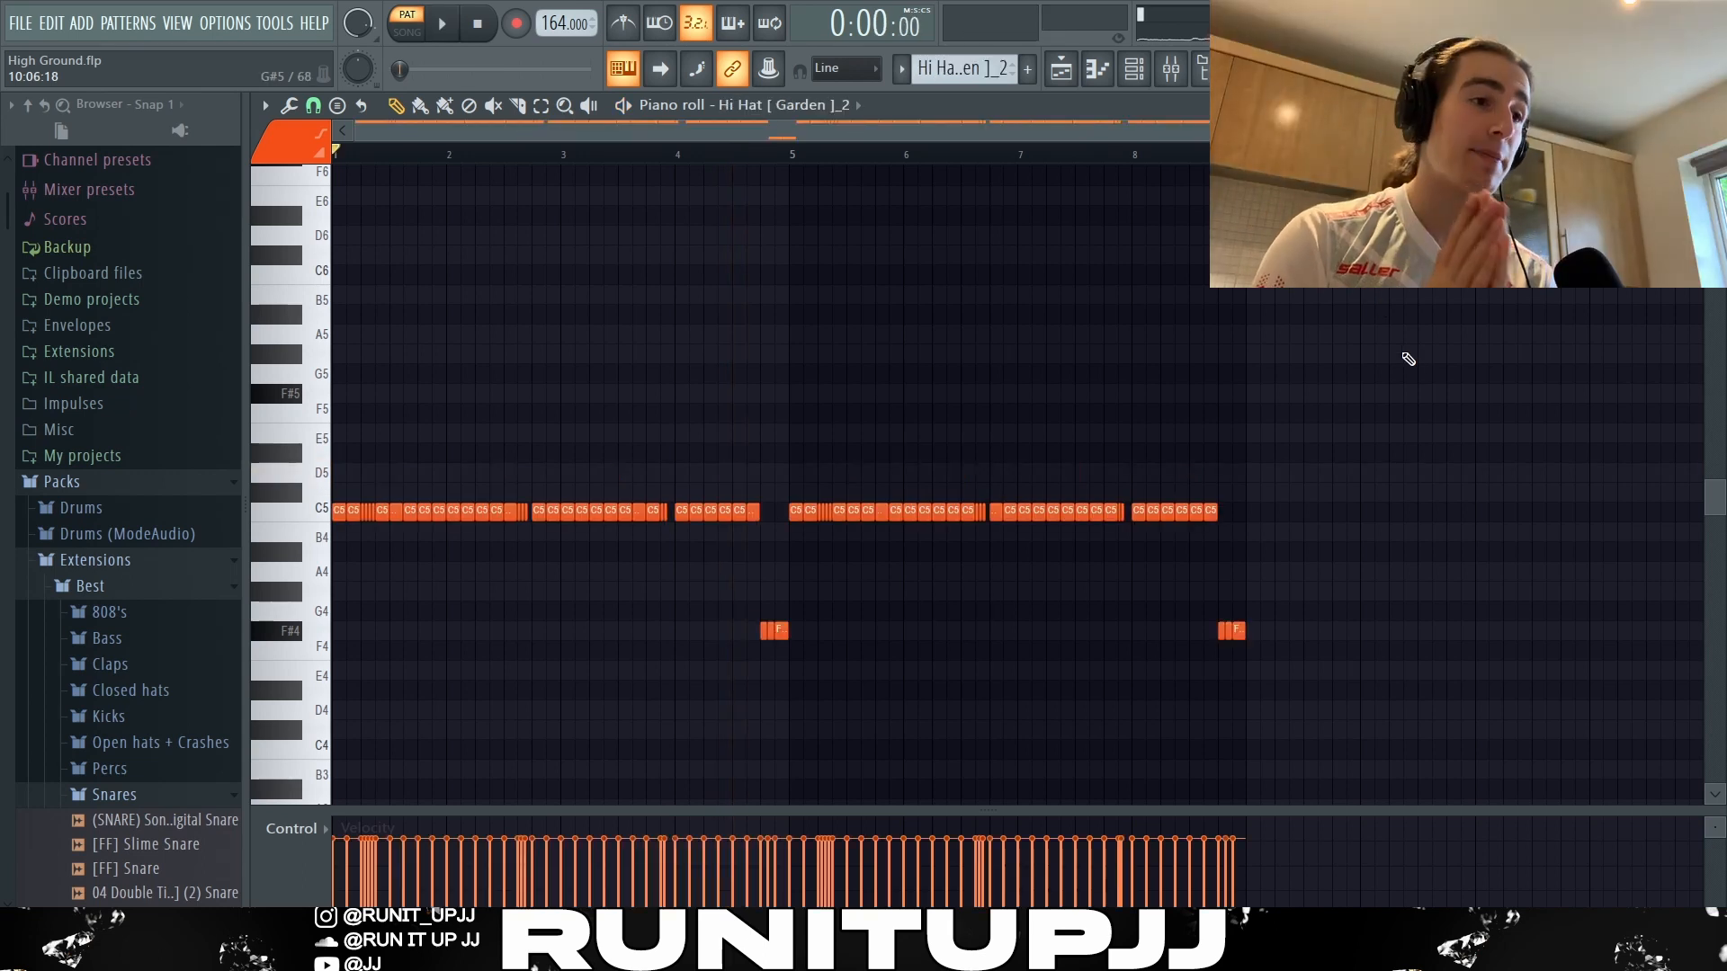
Highlight the C5 rolls and low F#4 hits in the Hi Hat [ Garden ]_2 pattern and play it through
scroll(339, 597, up, 3)
drag(367, 486, 416, 568)
drag(619, 488, 666, 540)
drag(848, 464, 881, 540)
drag(977, 604, 1056, 652)
scroll(1104, 633, down, 2)
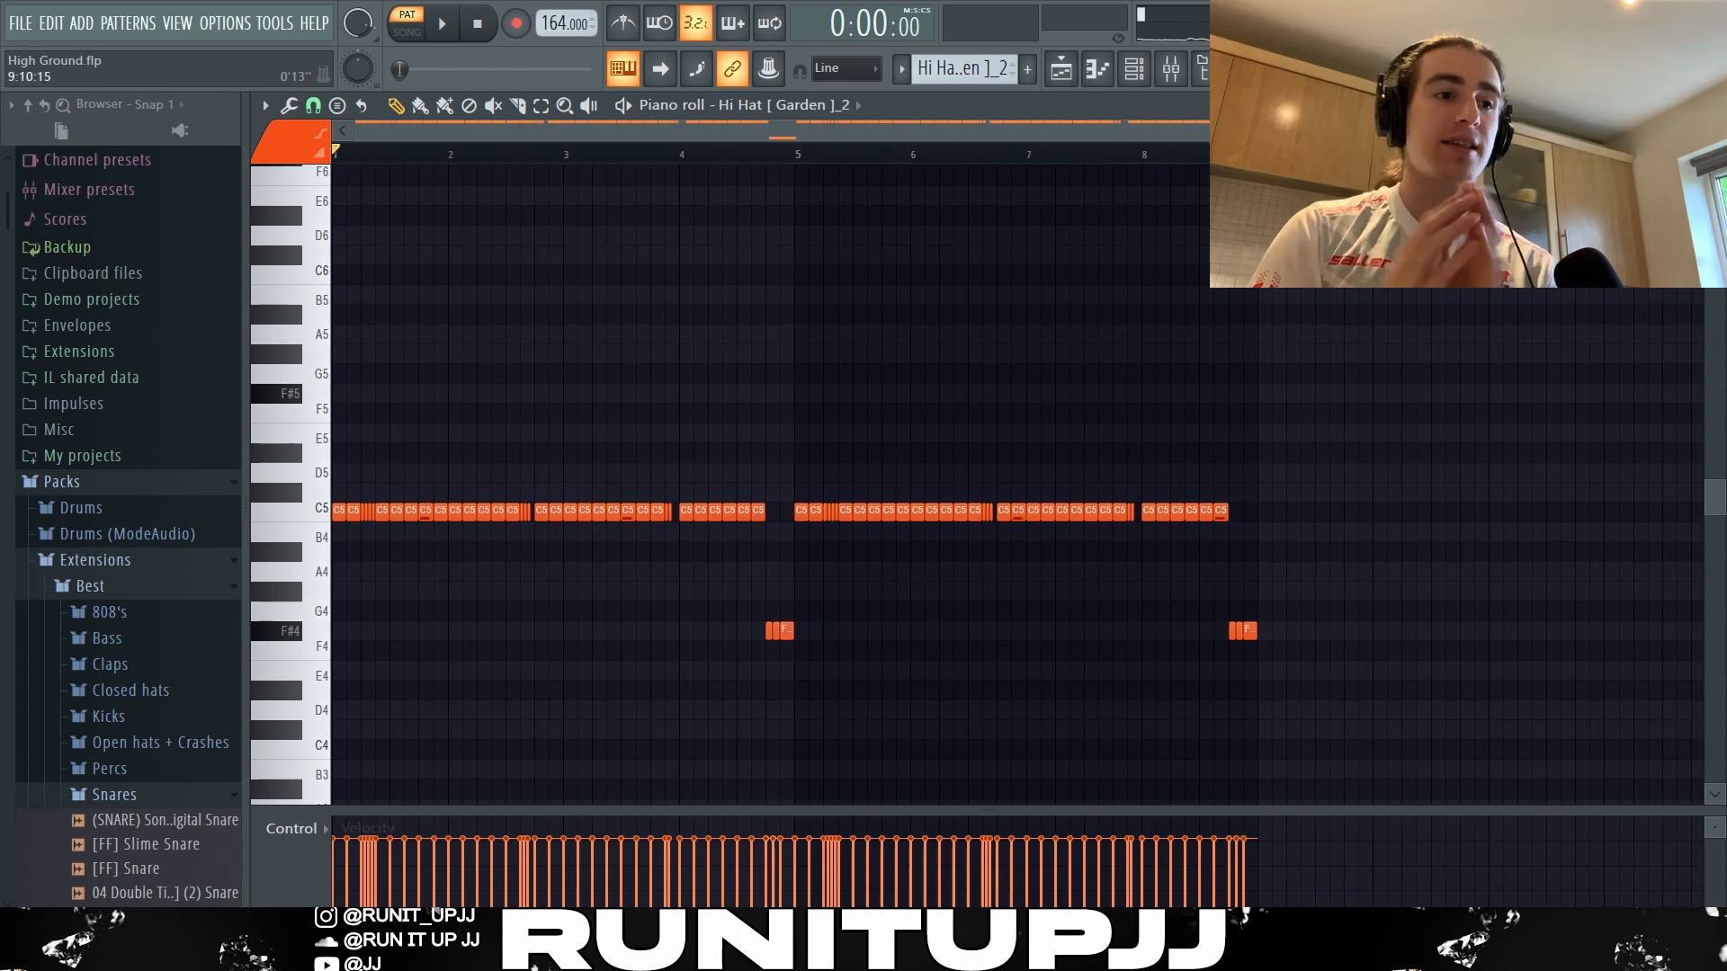
key(space)
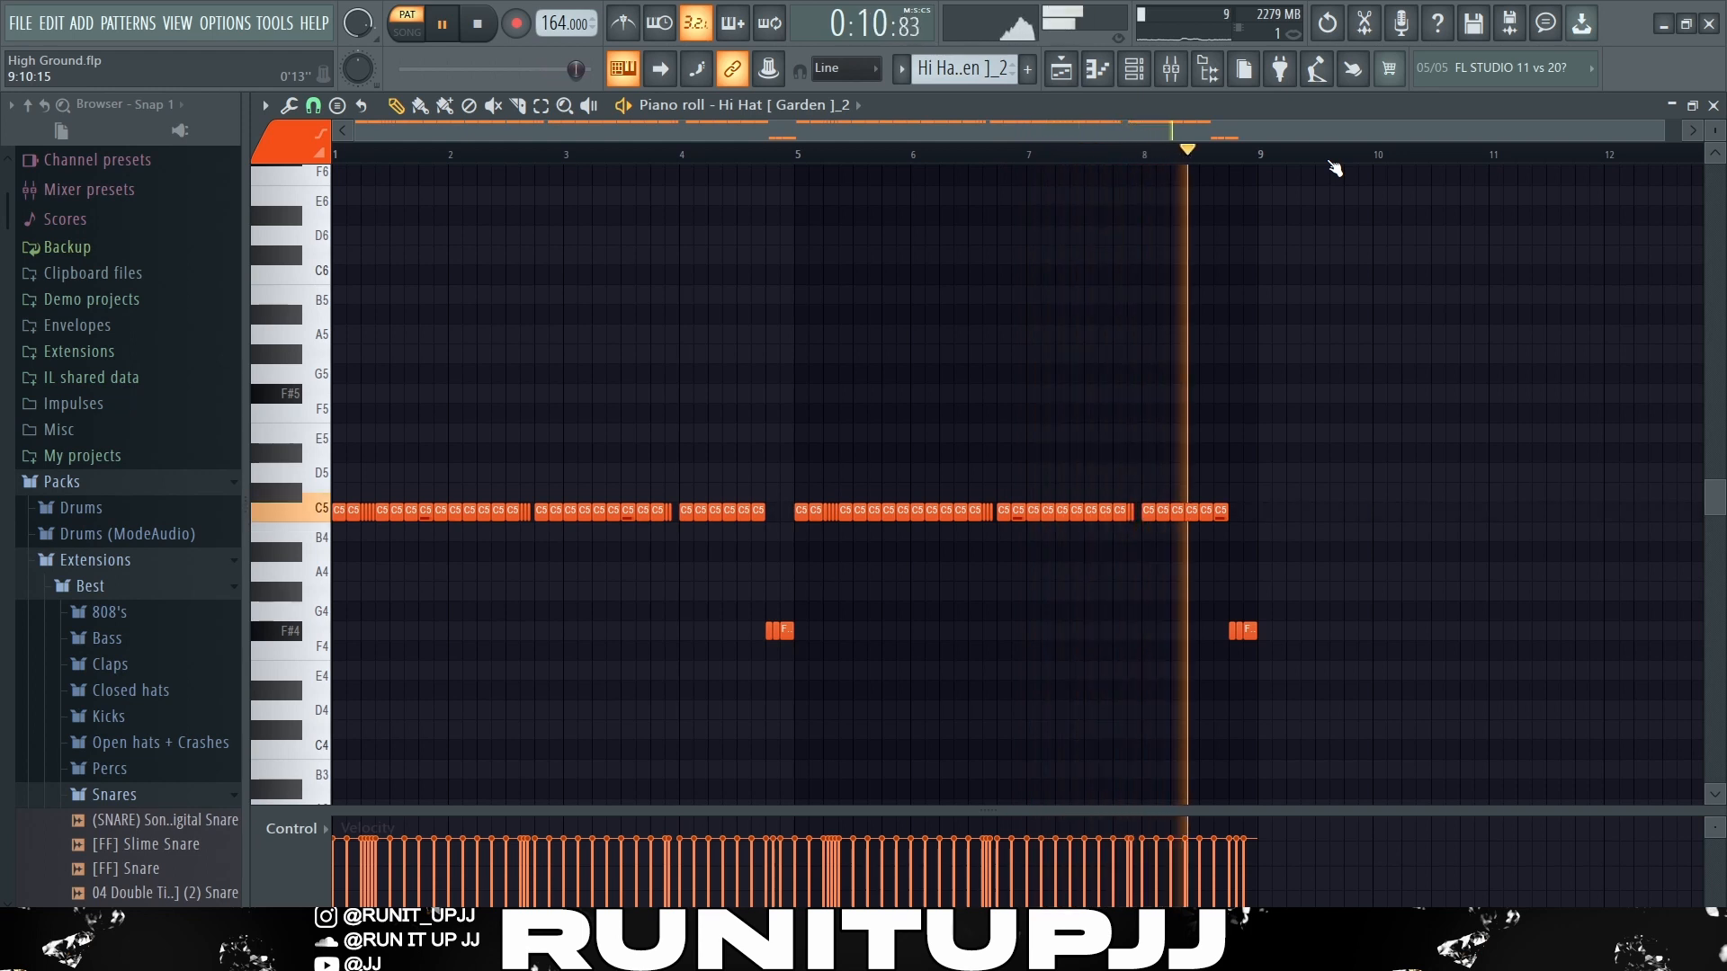
key(space)
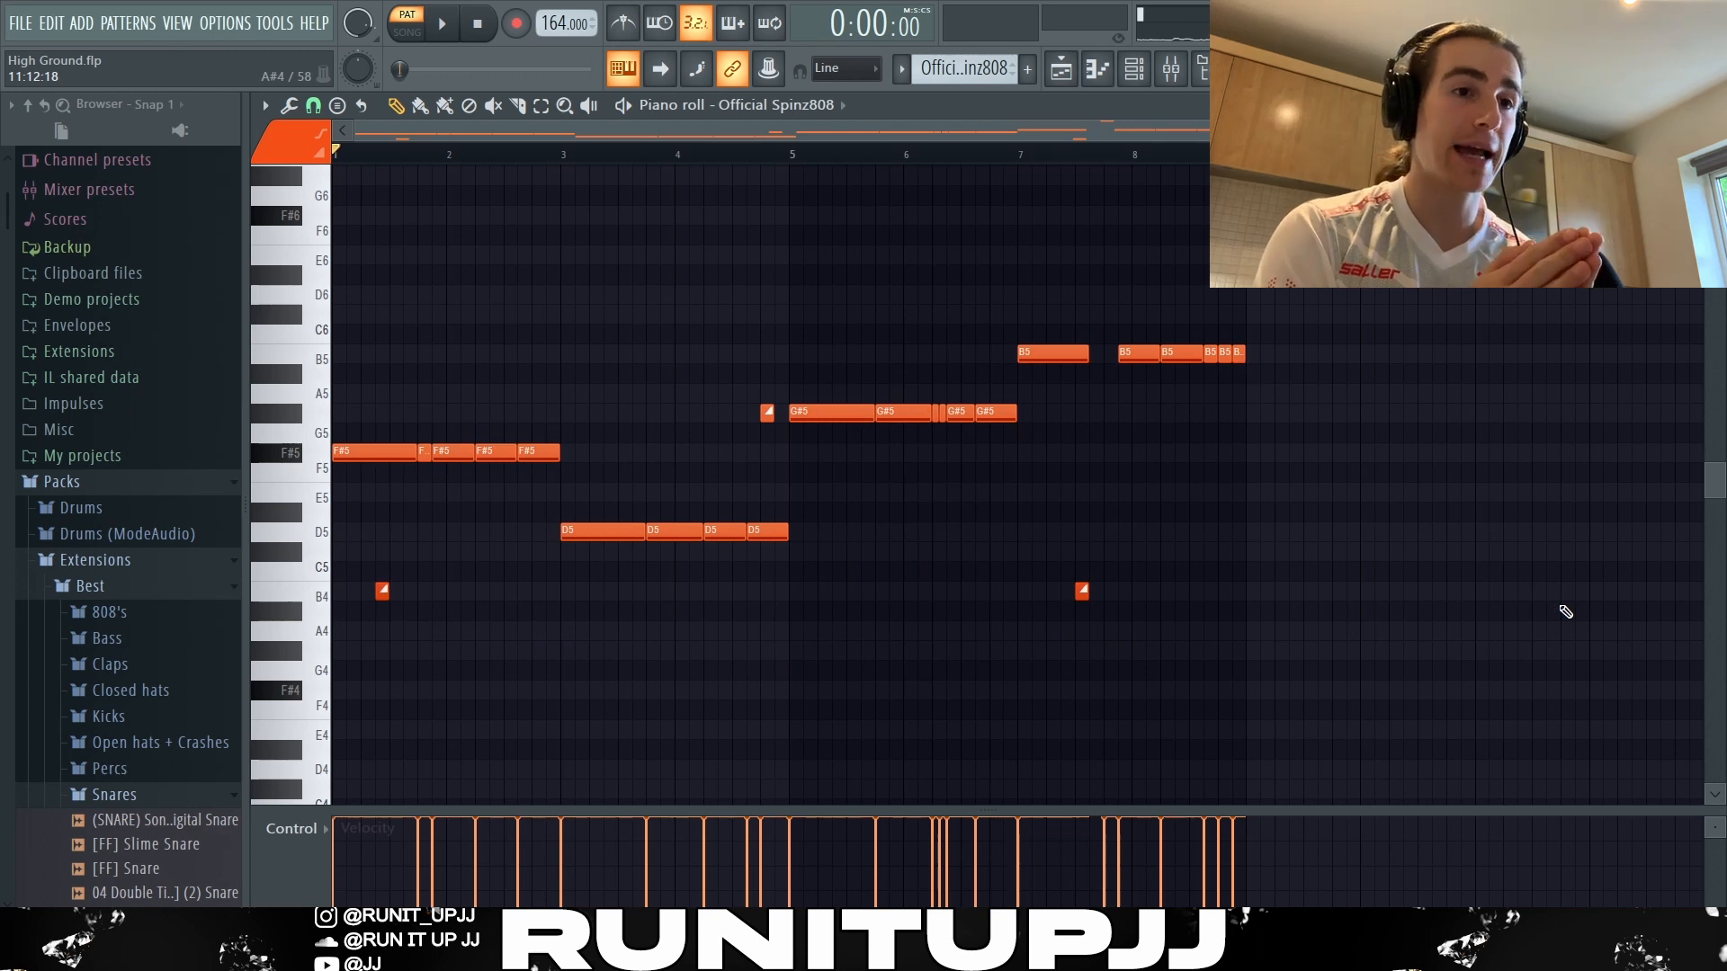
Highlight the main Official Spinz808 notes, both B4 slide notes and the slide note before bar 5, and clear the selection
drag(1374, 561, 332, 302)
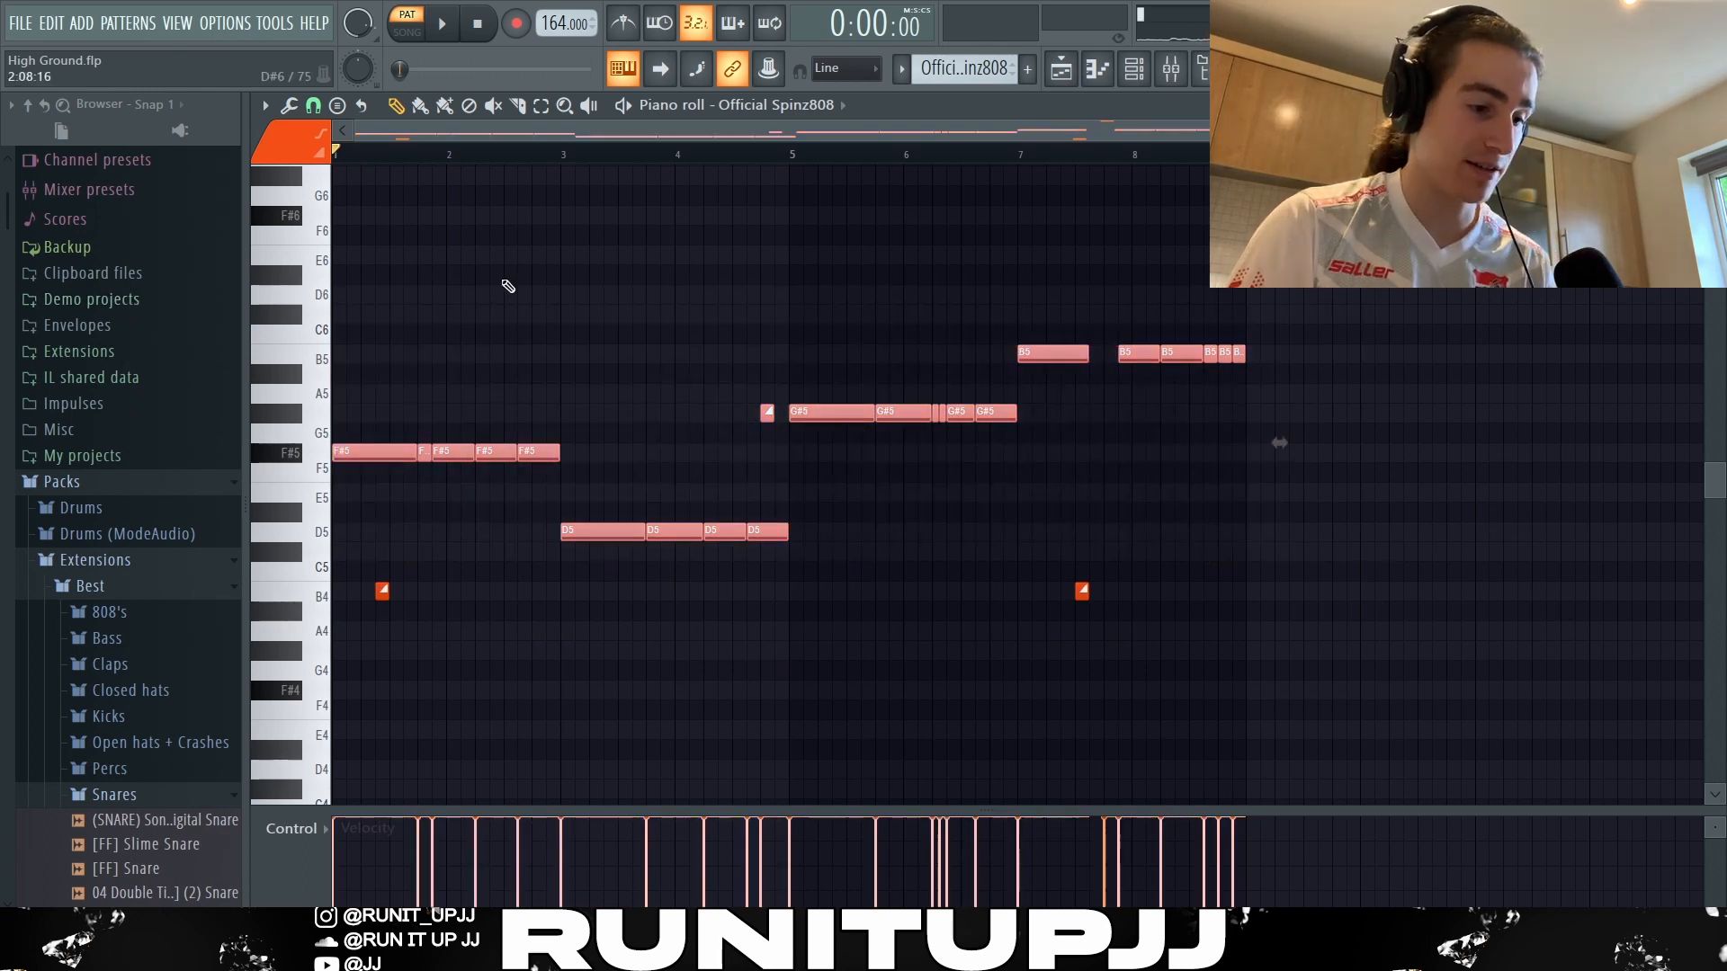
drag(354, 571, 412, 615)
drag(1013, 585, 1169, 624)
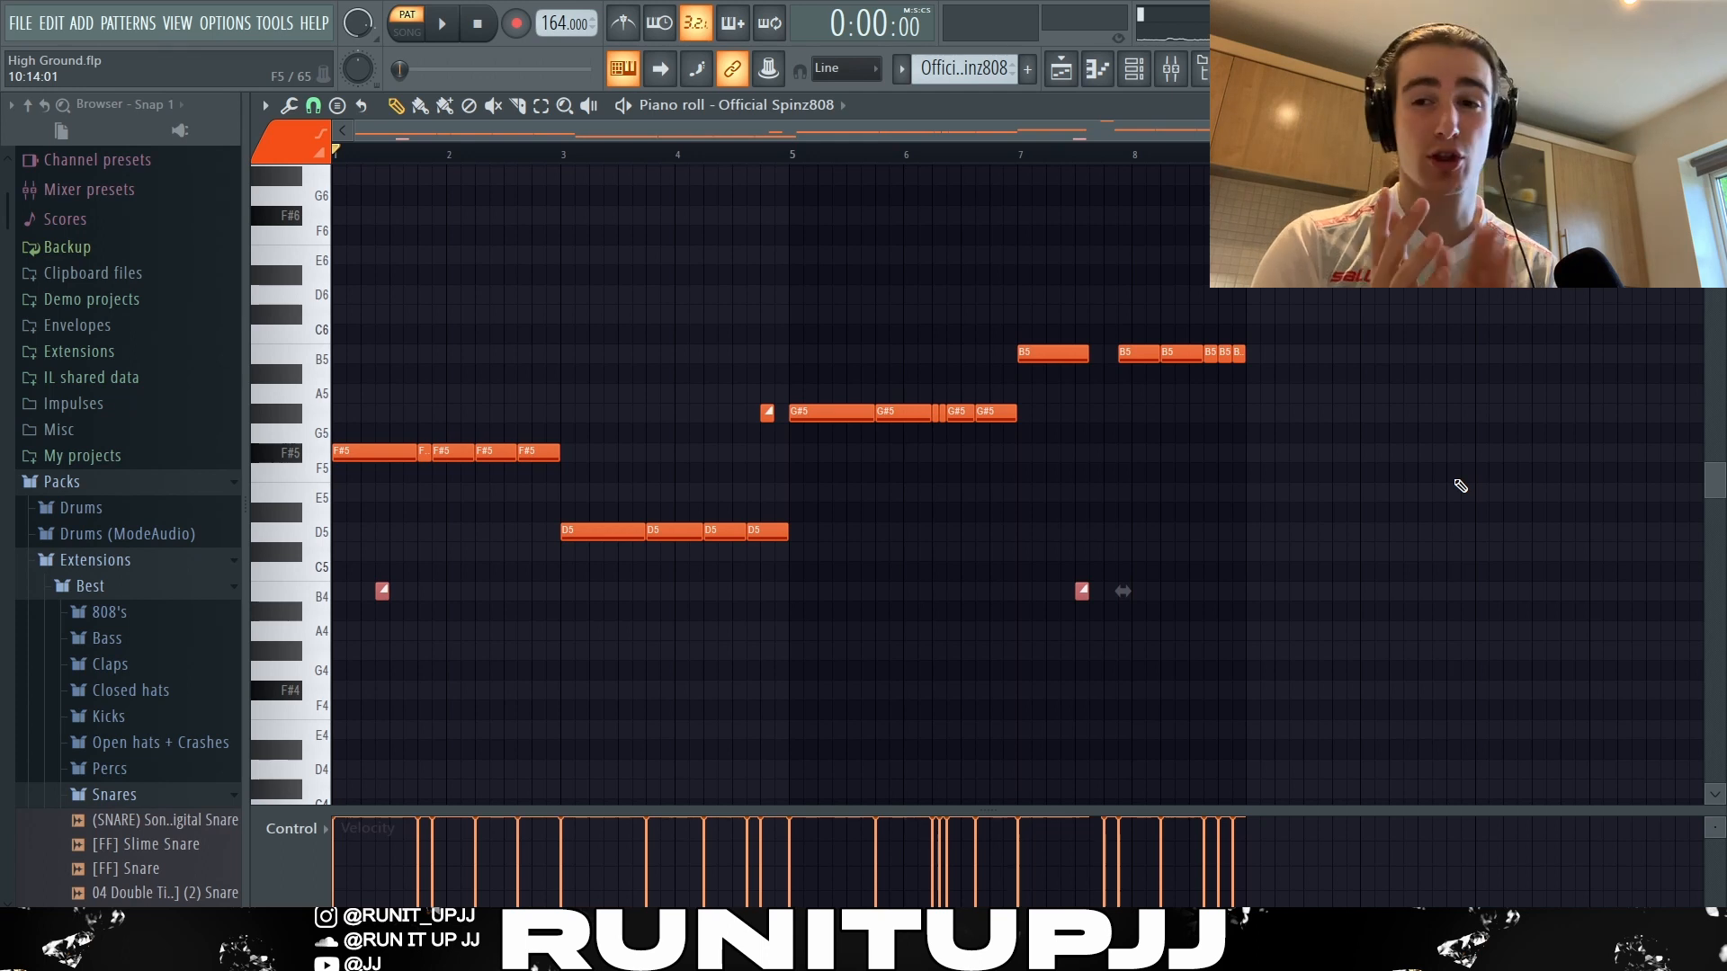
drag(736, 402, 798, 445)
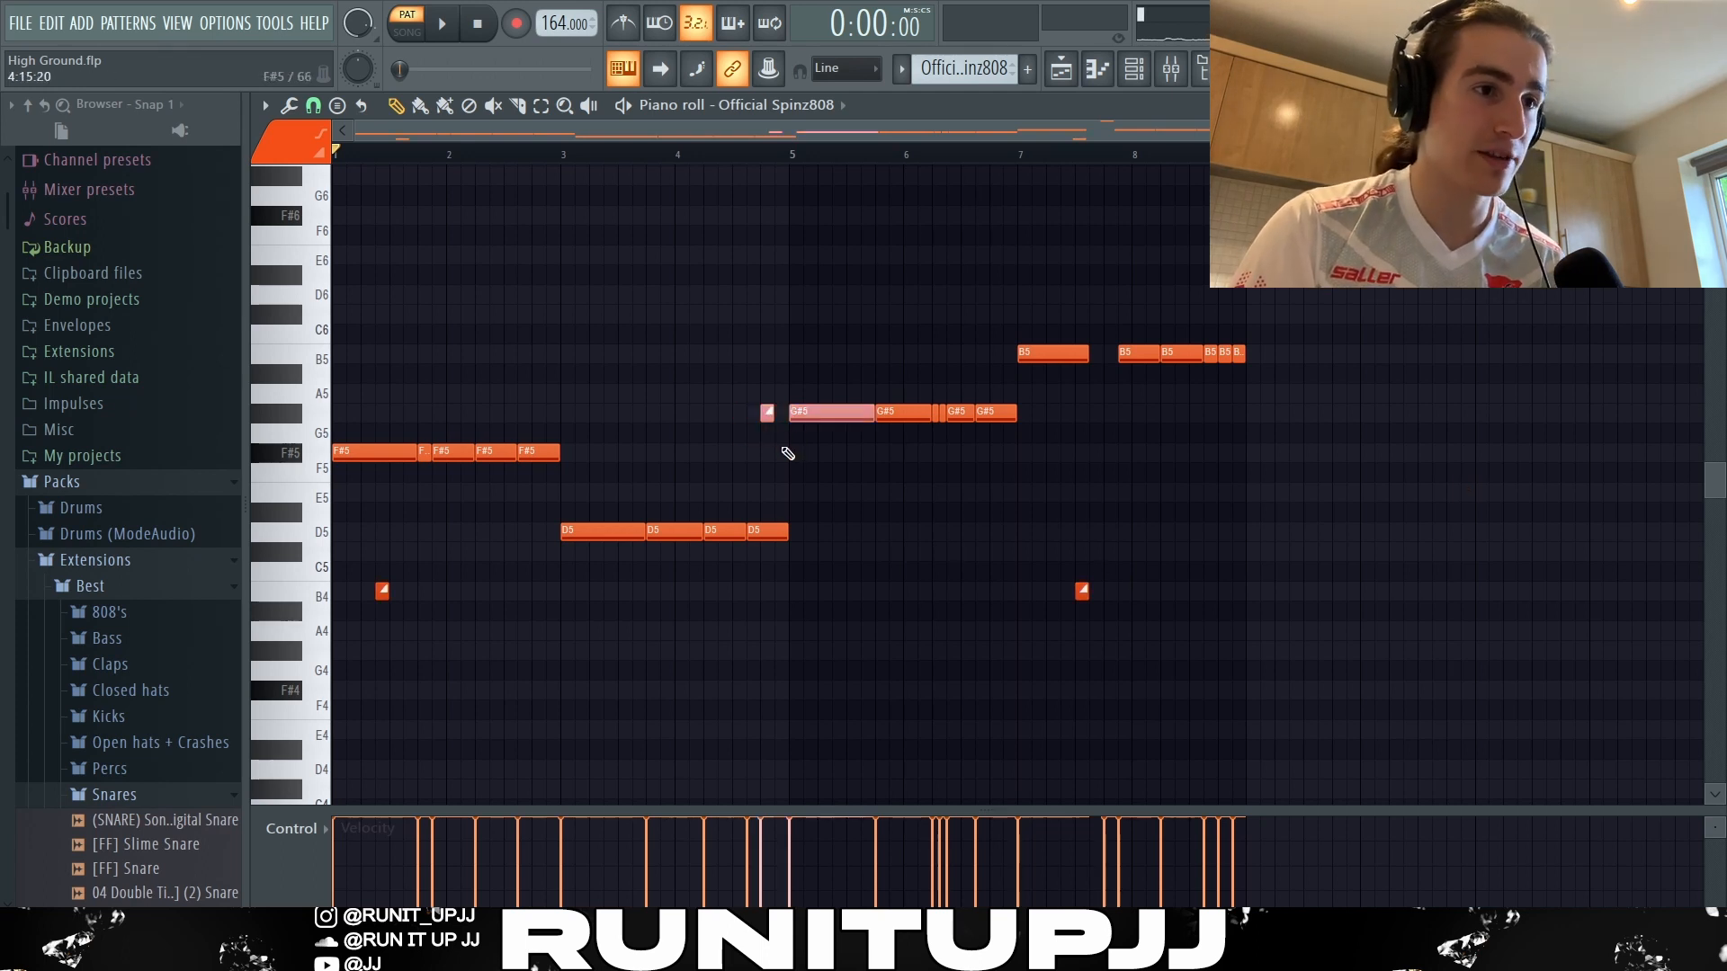
ctrl+click(962, 546)
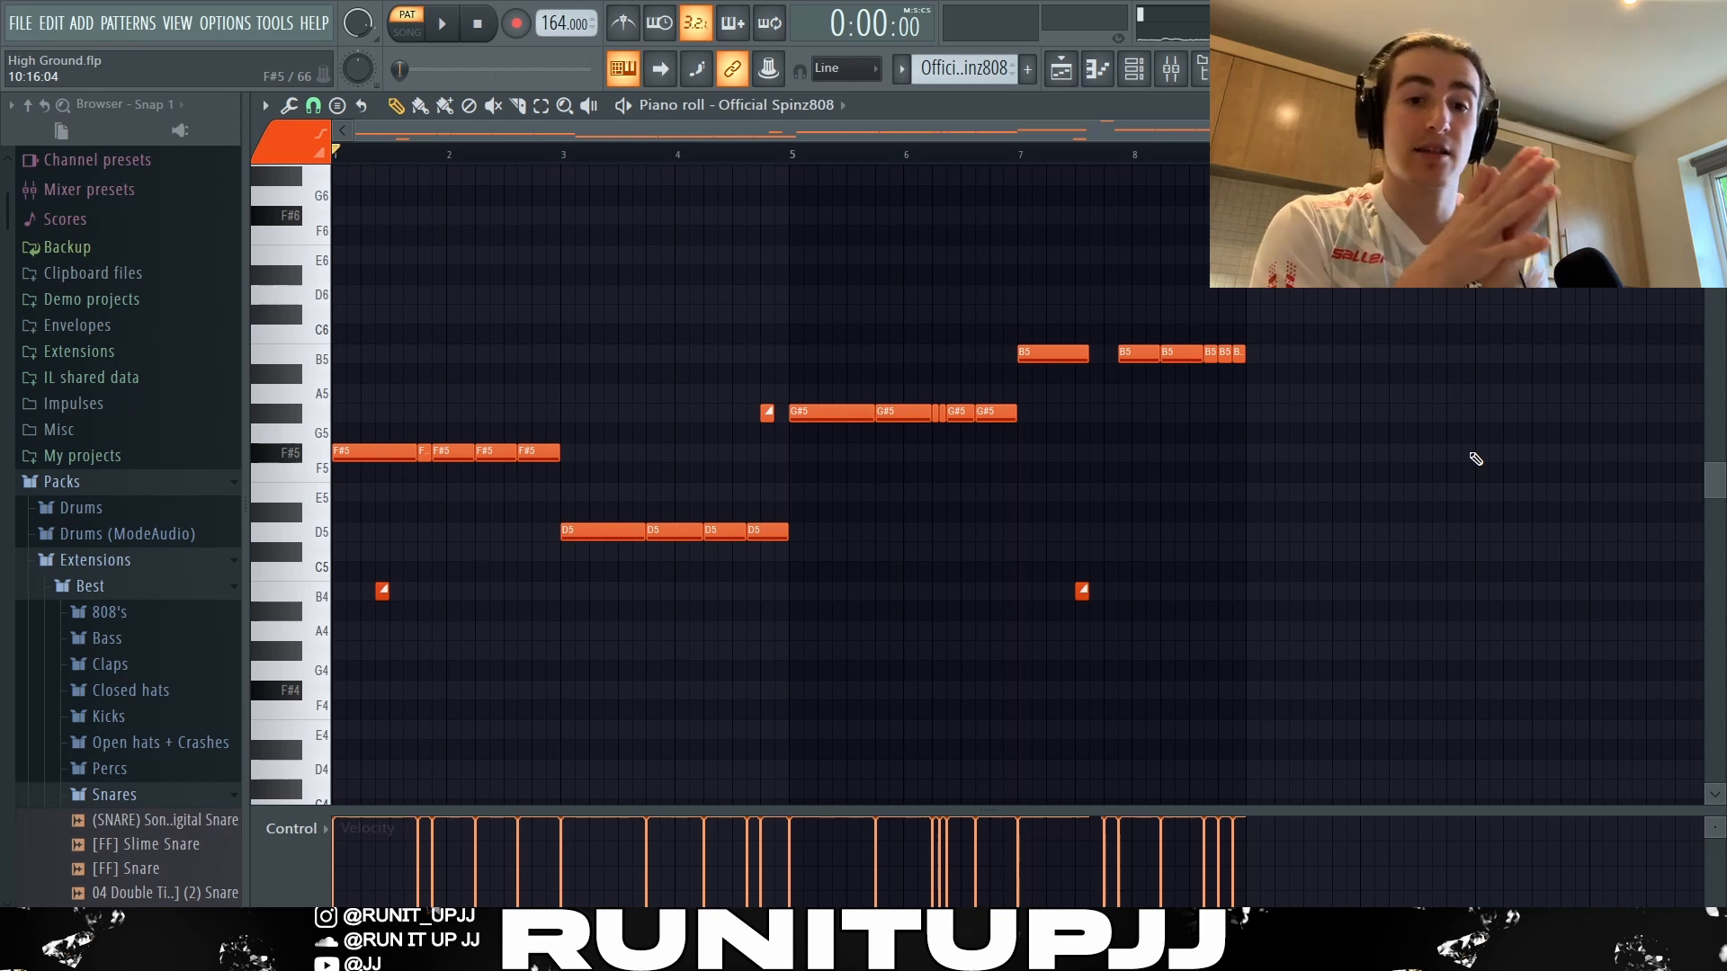
Play the Official Spinz808 pattern through and stop playback
key(space)
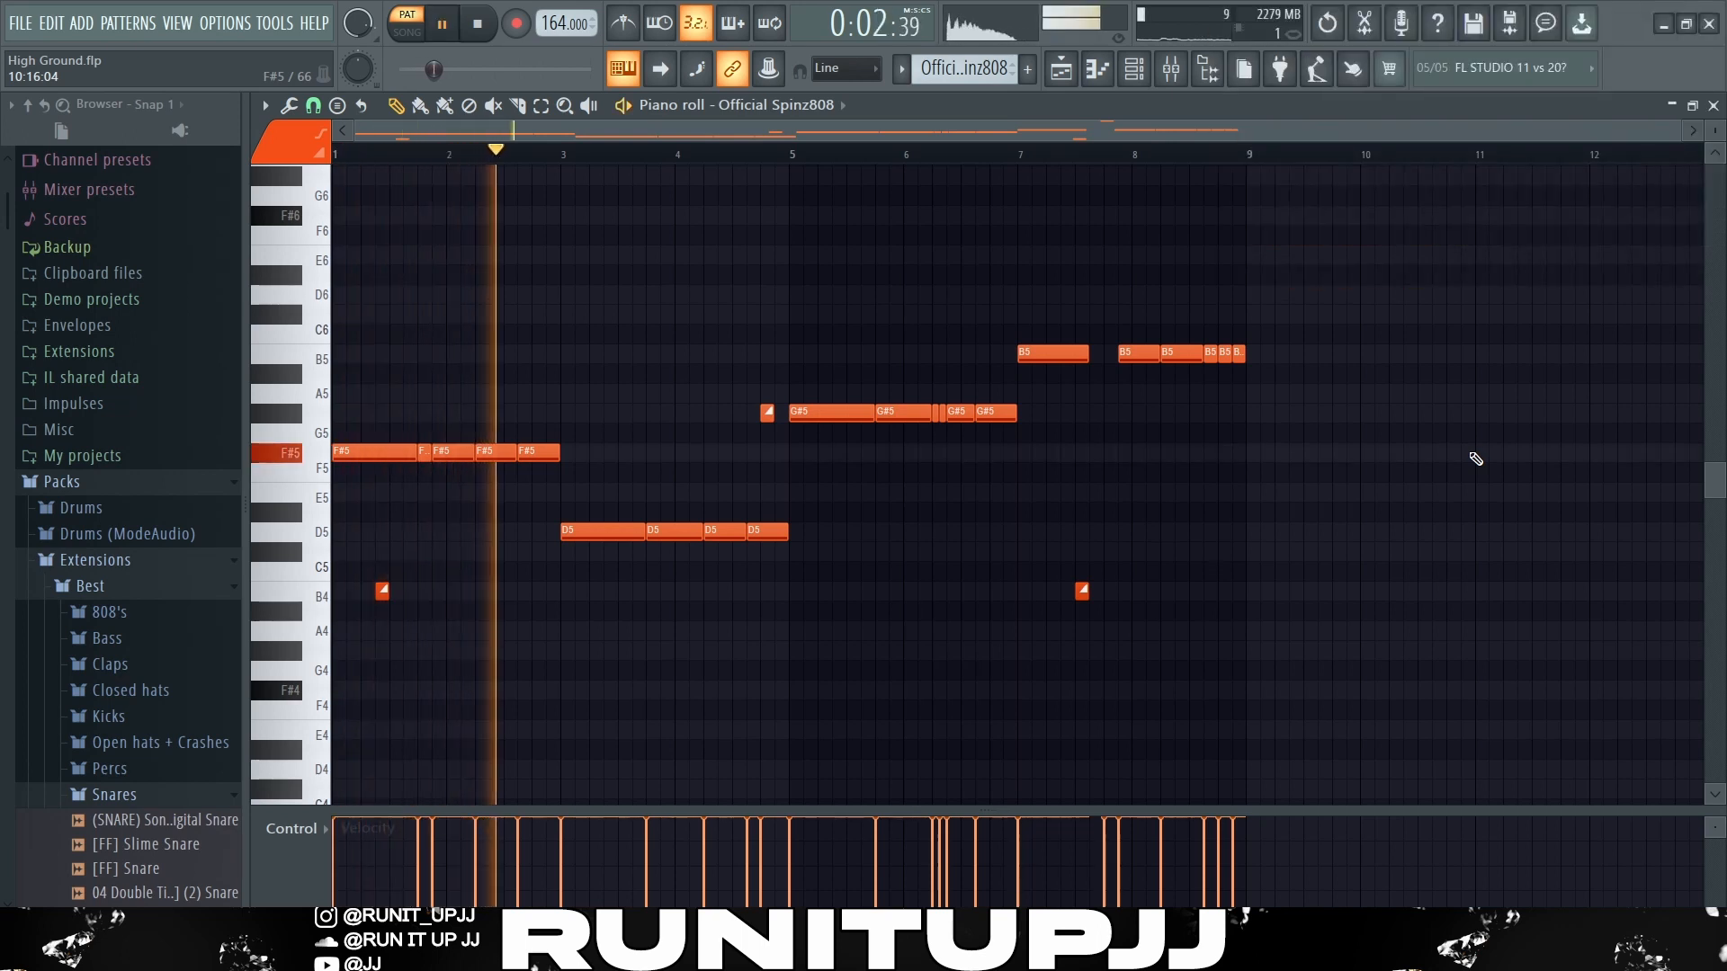
key(space)
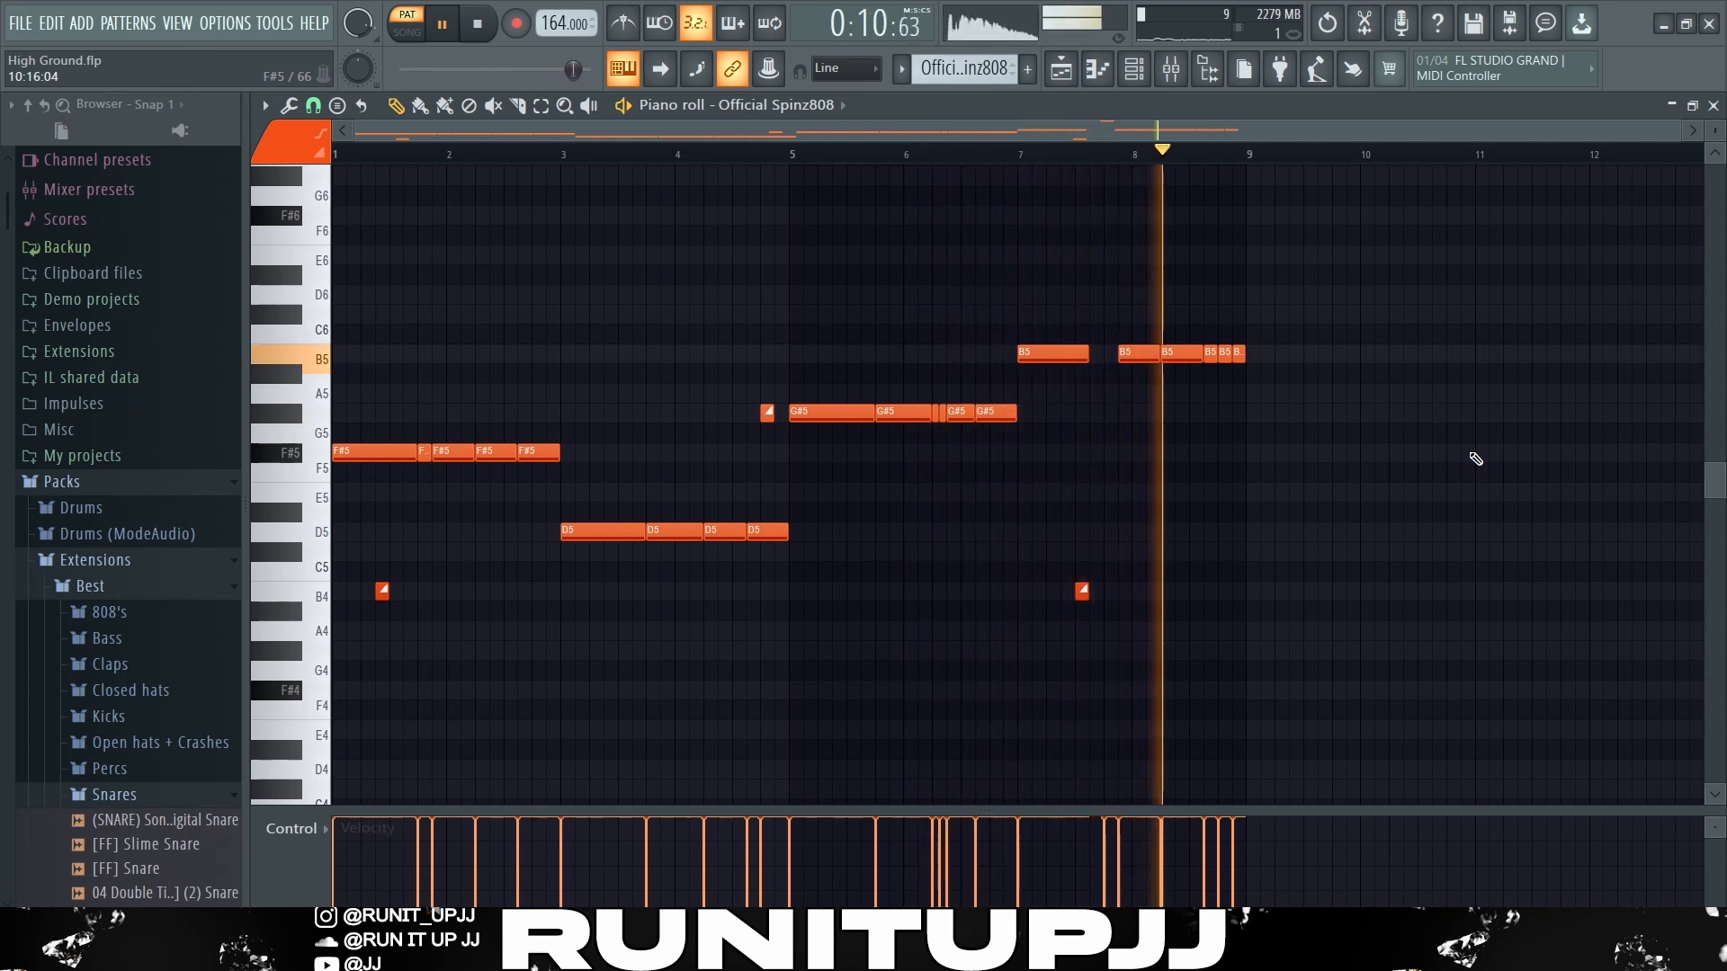
key(space)
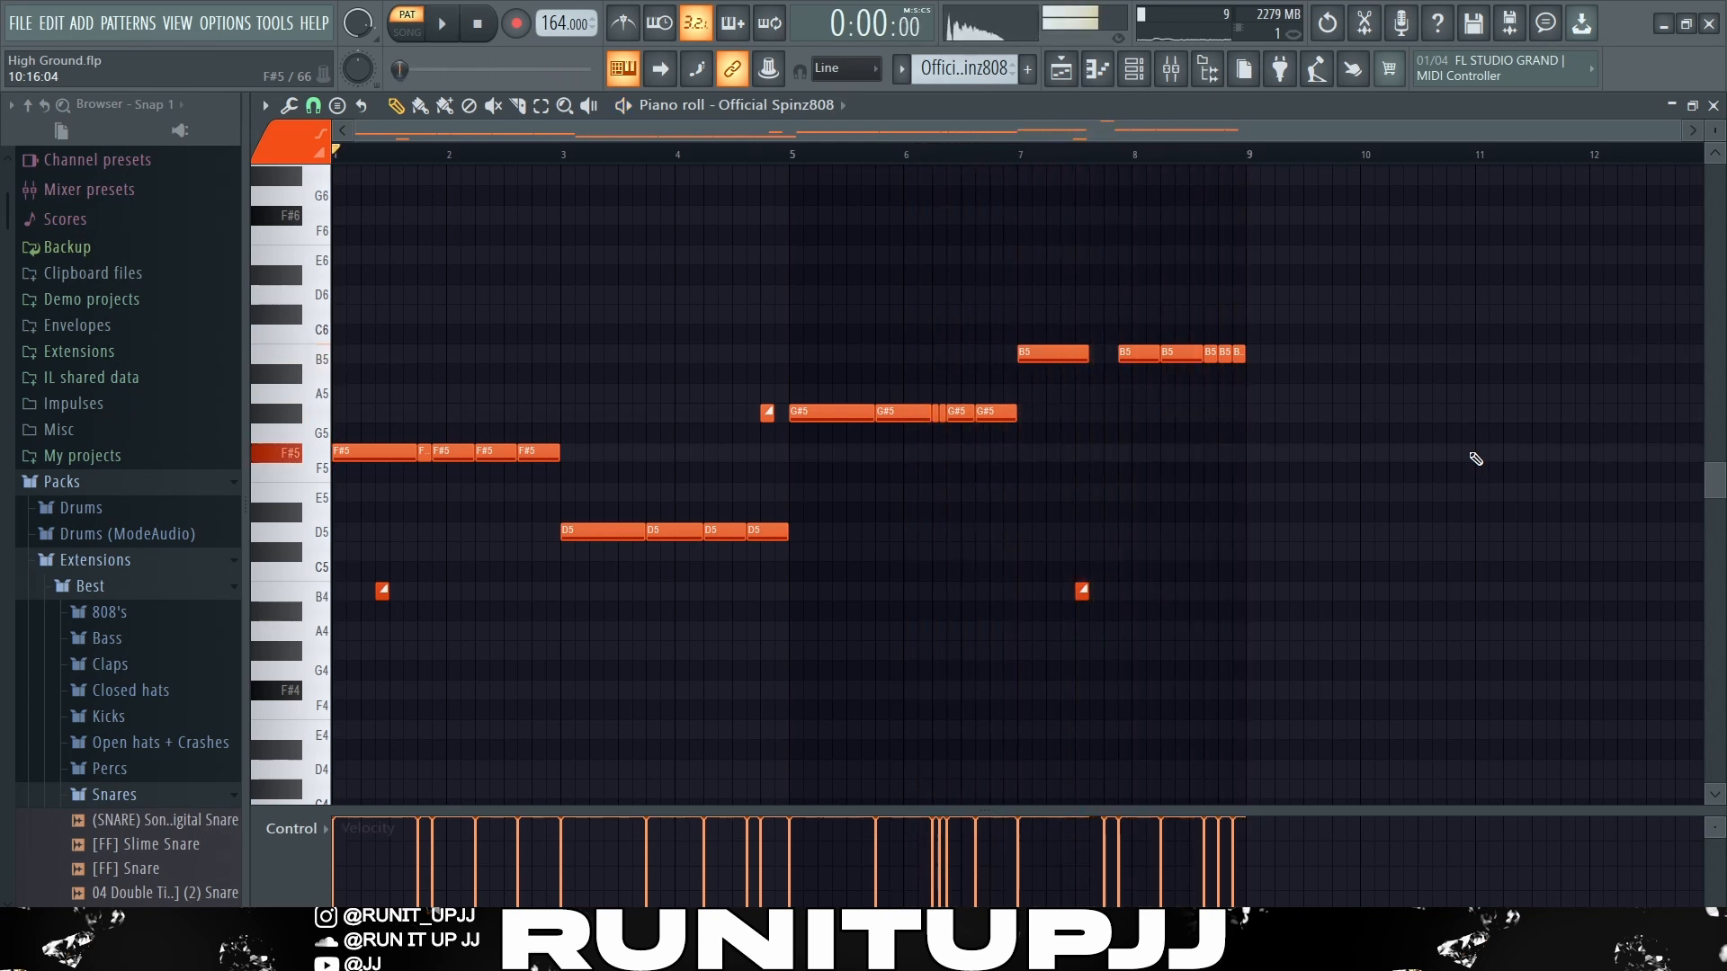
Listen to the [FF] Open Hat pattern
scroll(1390, 517, up, 5)
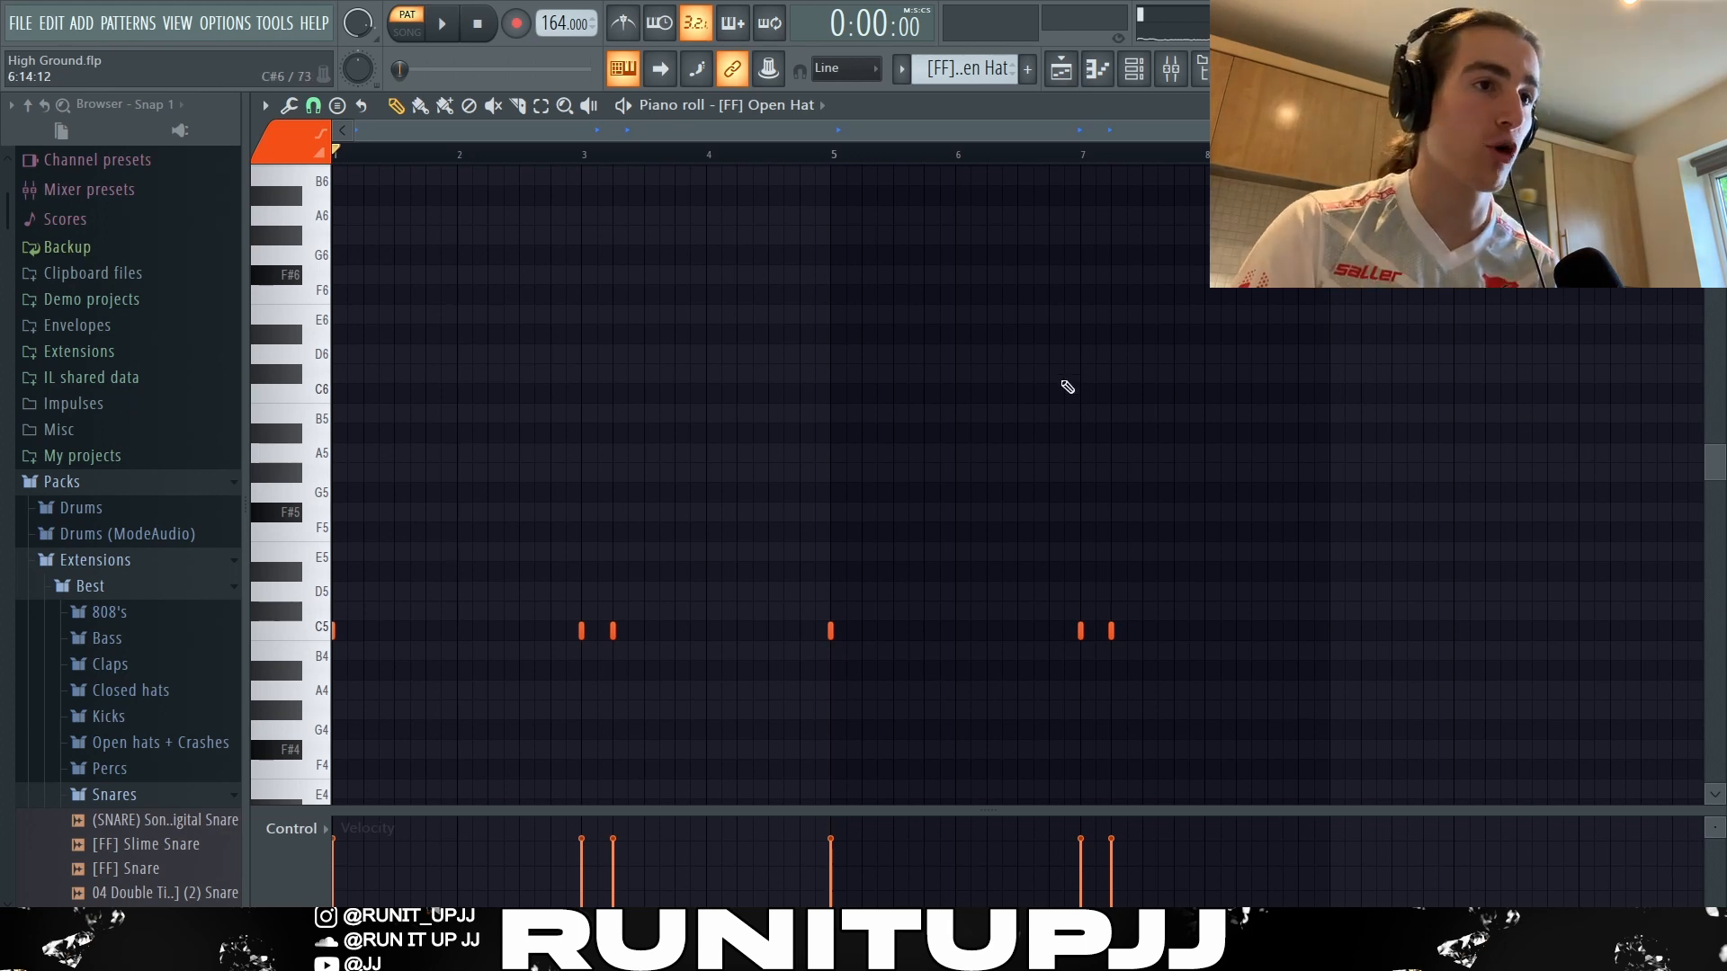
key(space)
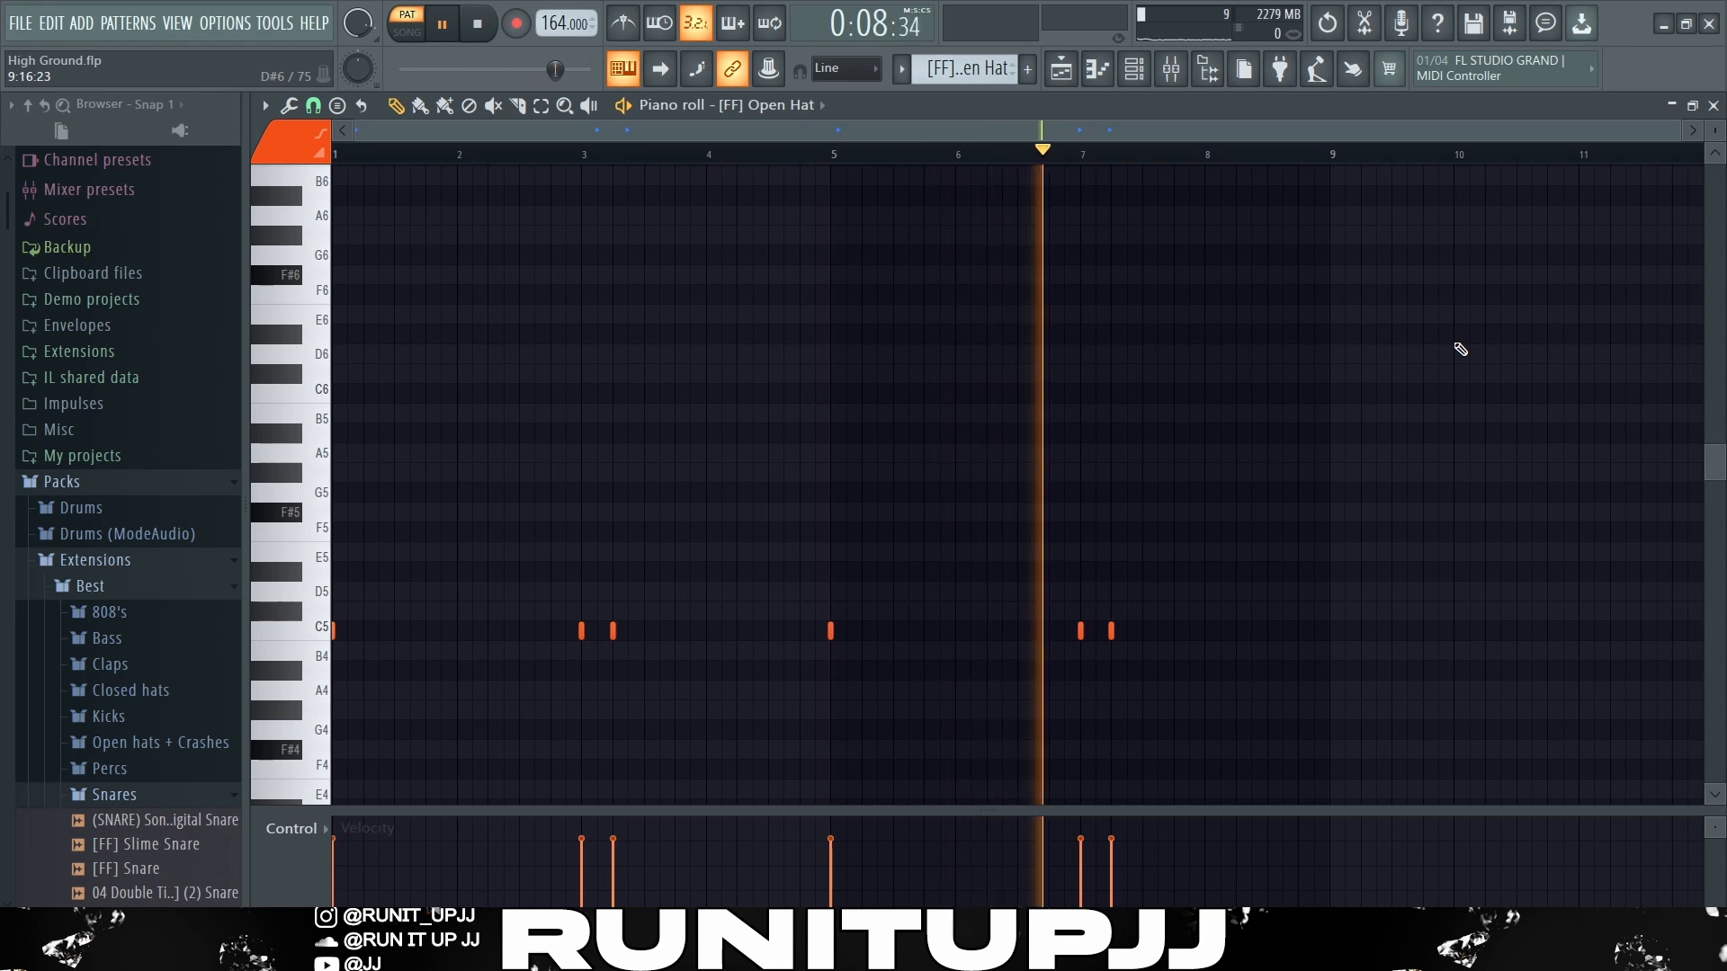
key(space)
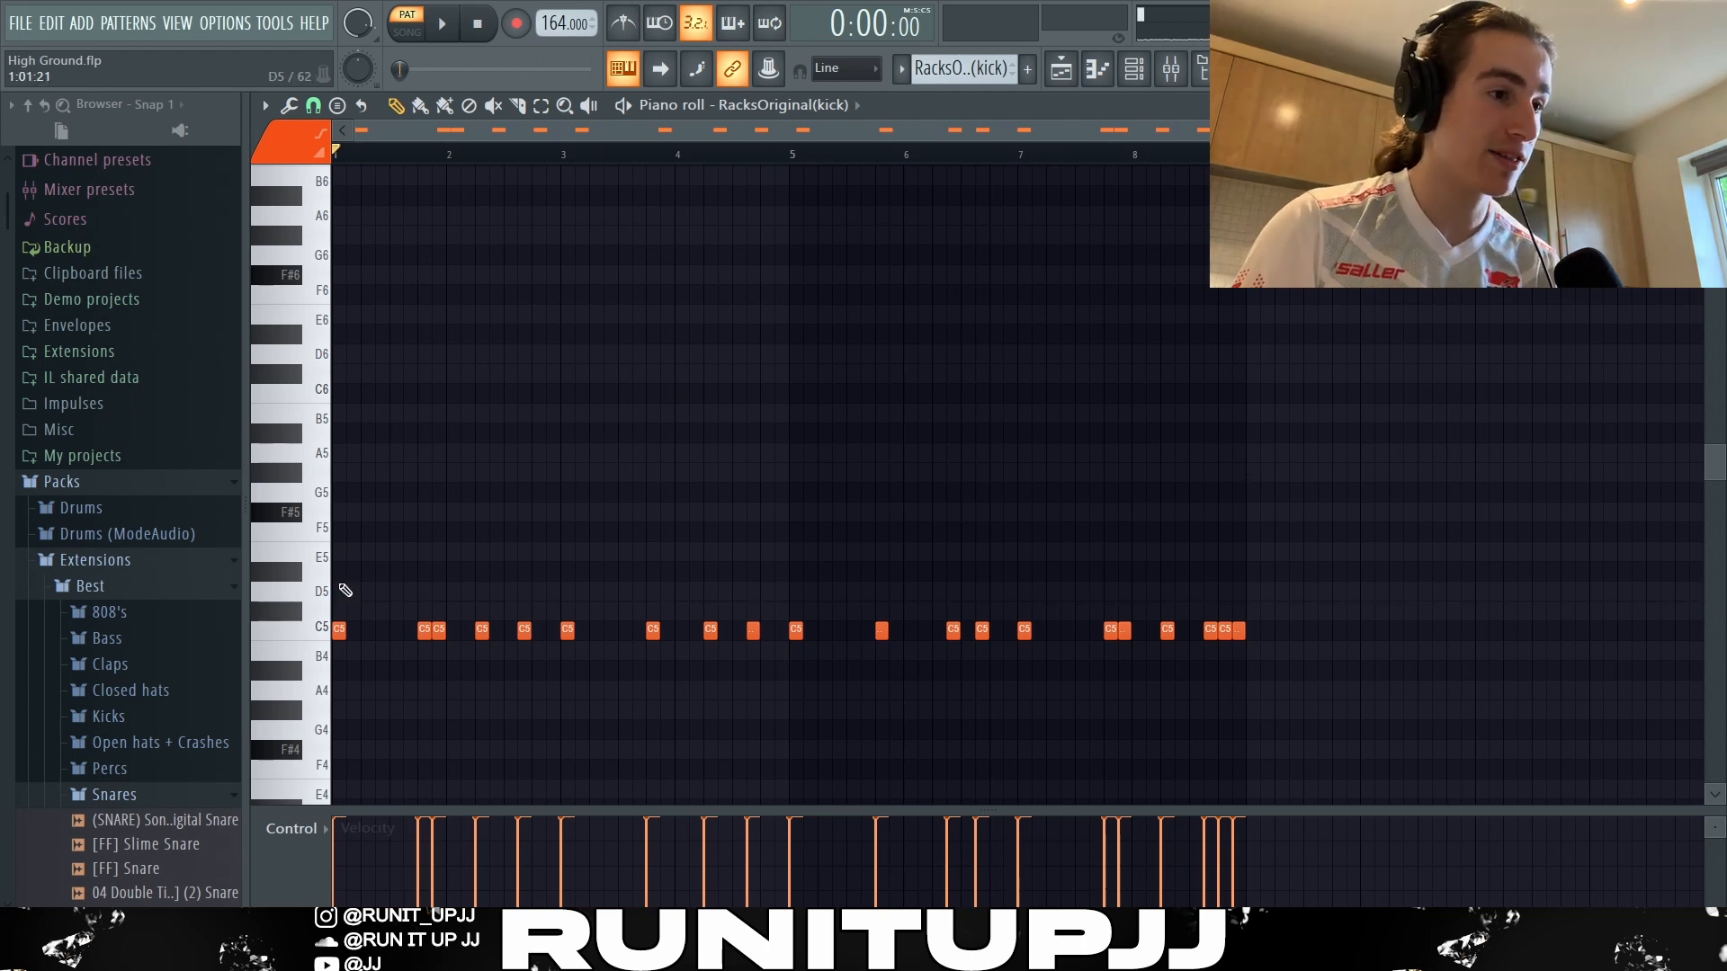
Select all C5 hits in the RacksOriginal(kick) pattern, clear the selection and play the pattern
drag(372, 603, 1412, 717)
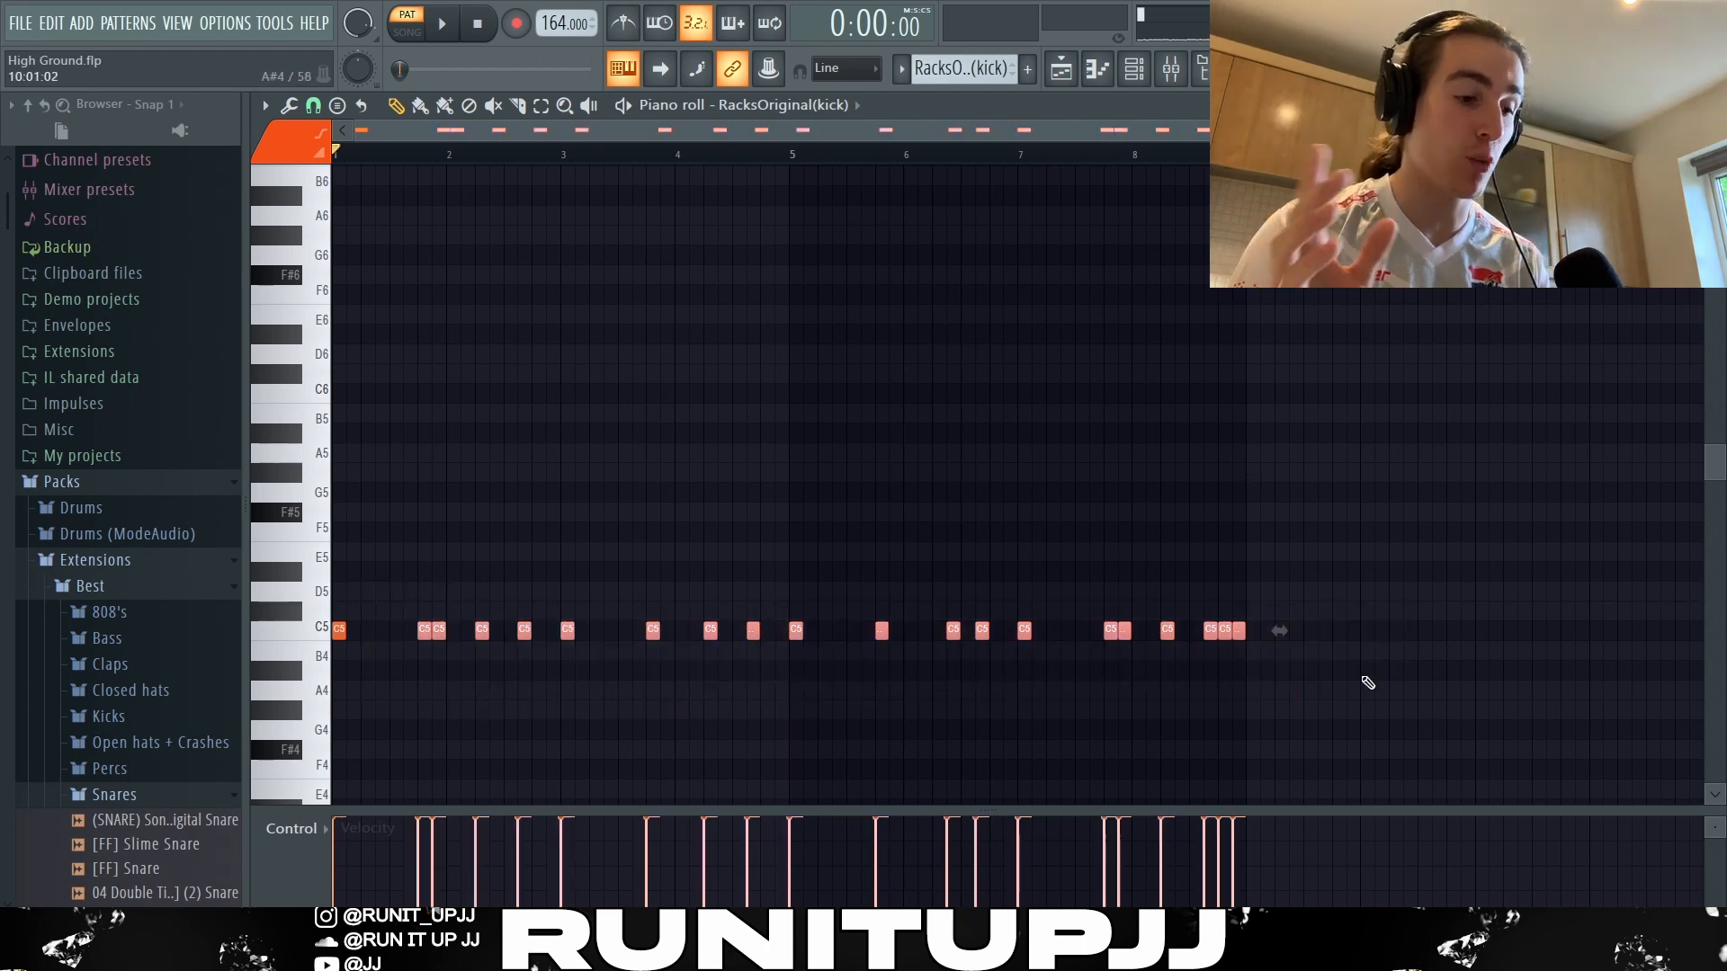
key(ctrl+a)
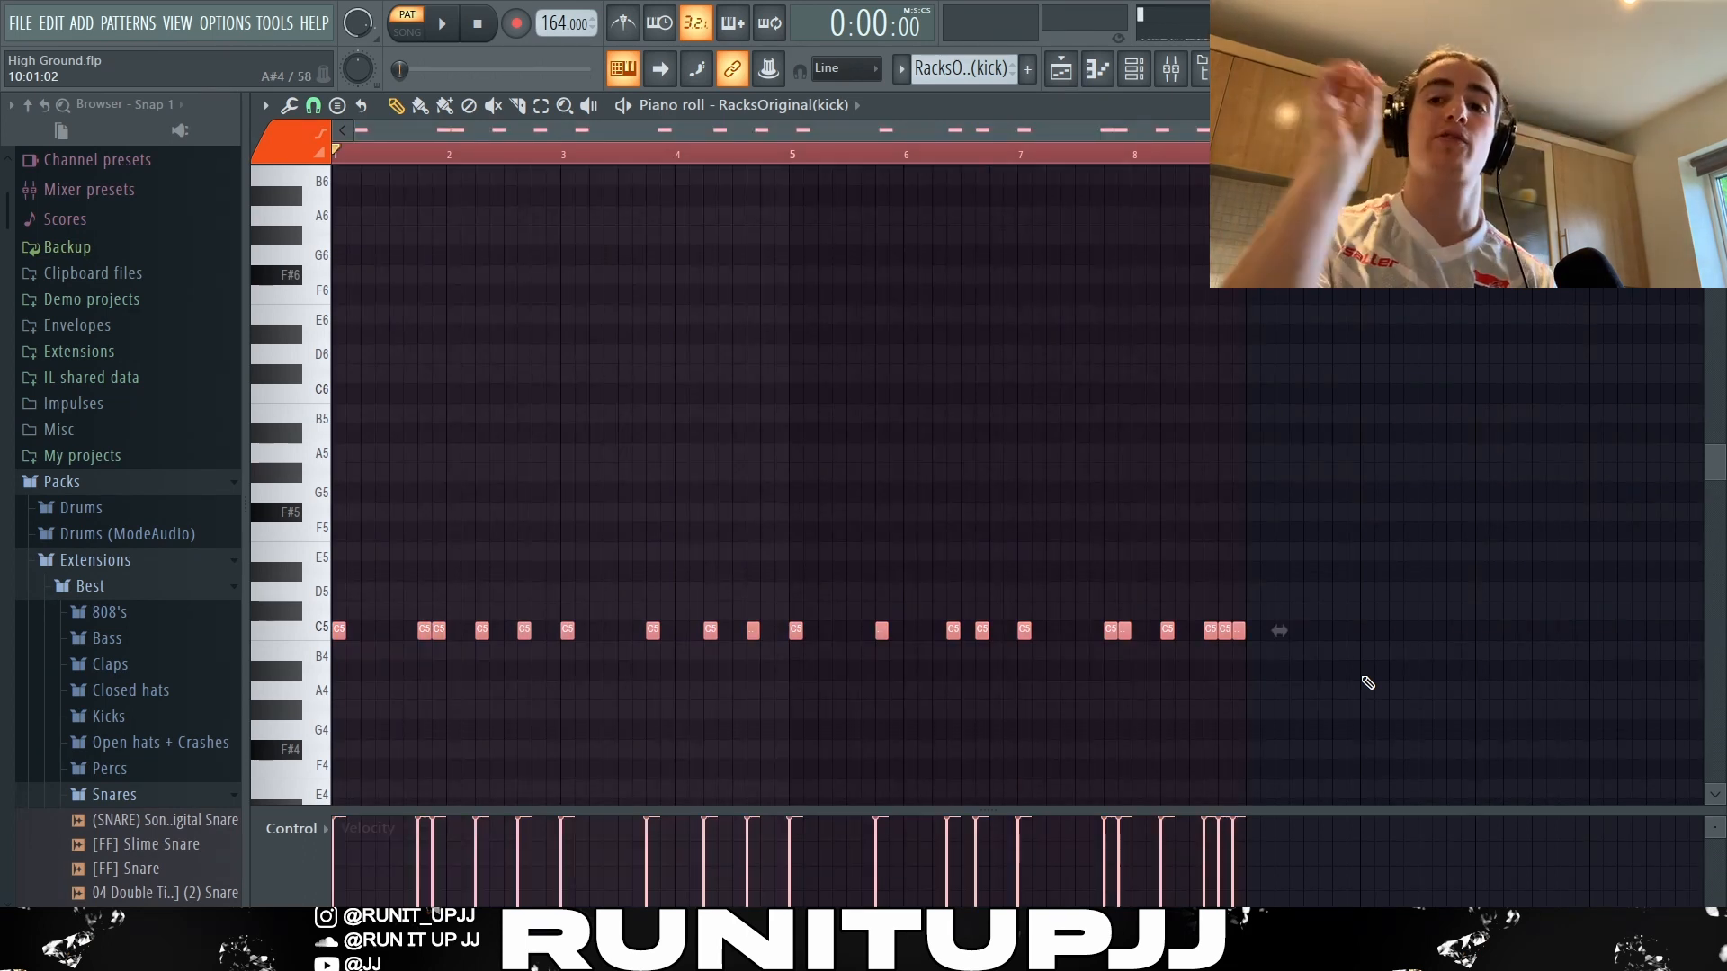
key(ctrl+d)
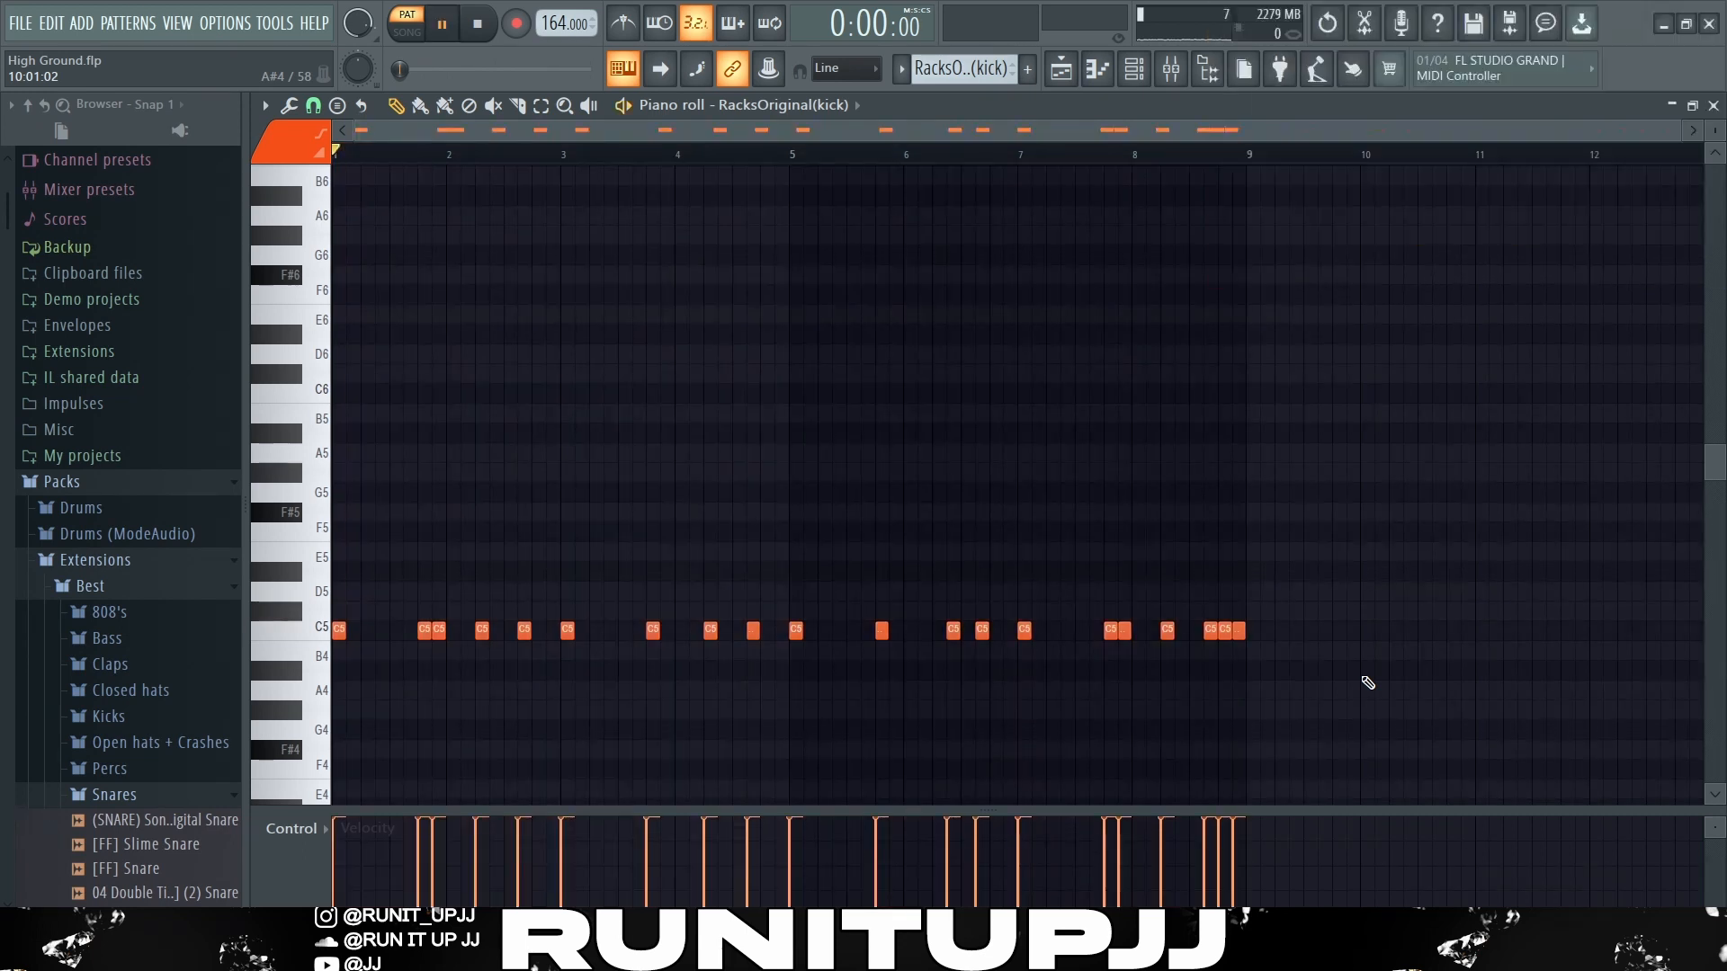
key(space)
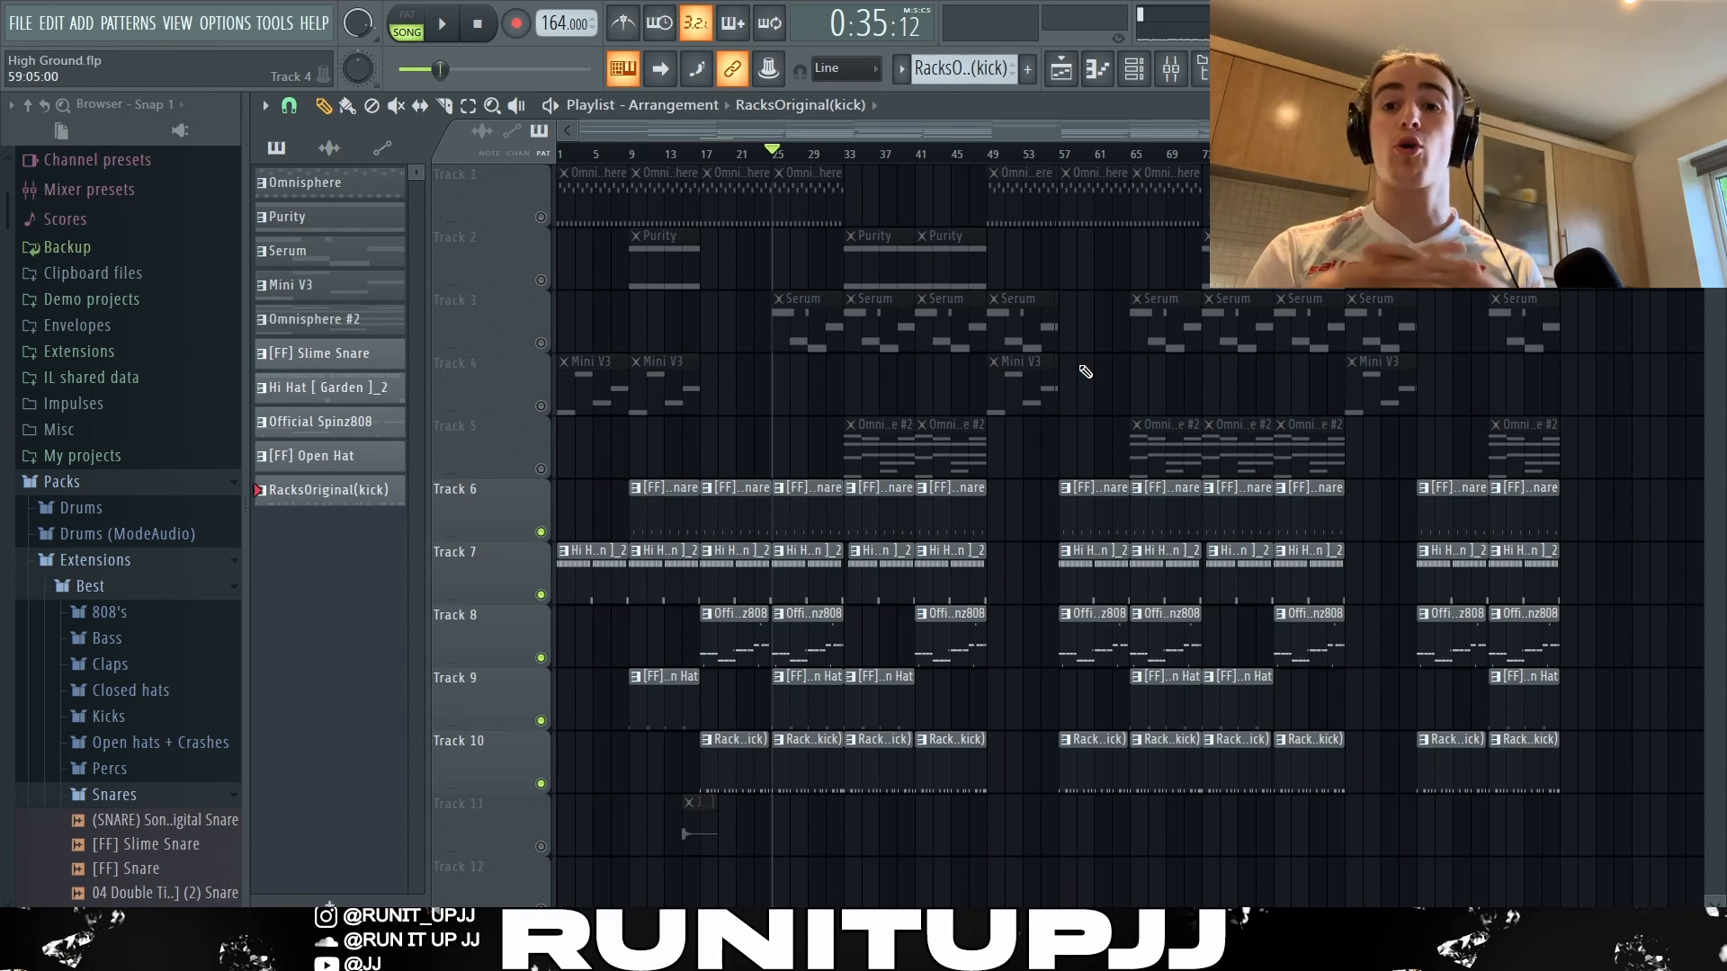
Play the drum arrangement in the playlist from bar 25 with the melody tracks muted
key(space)
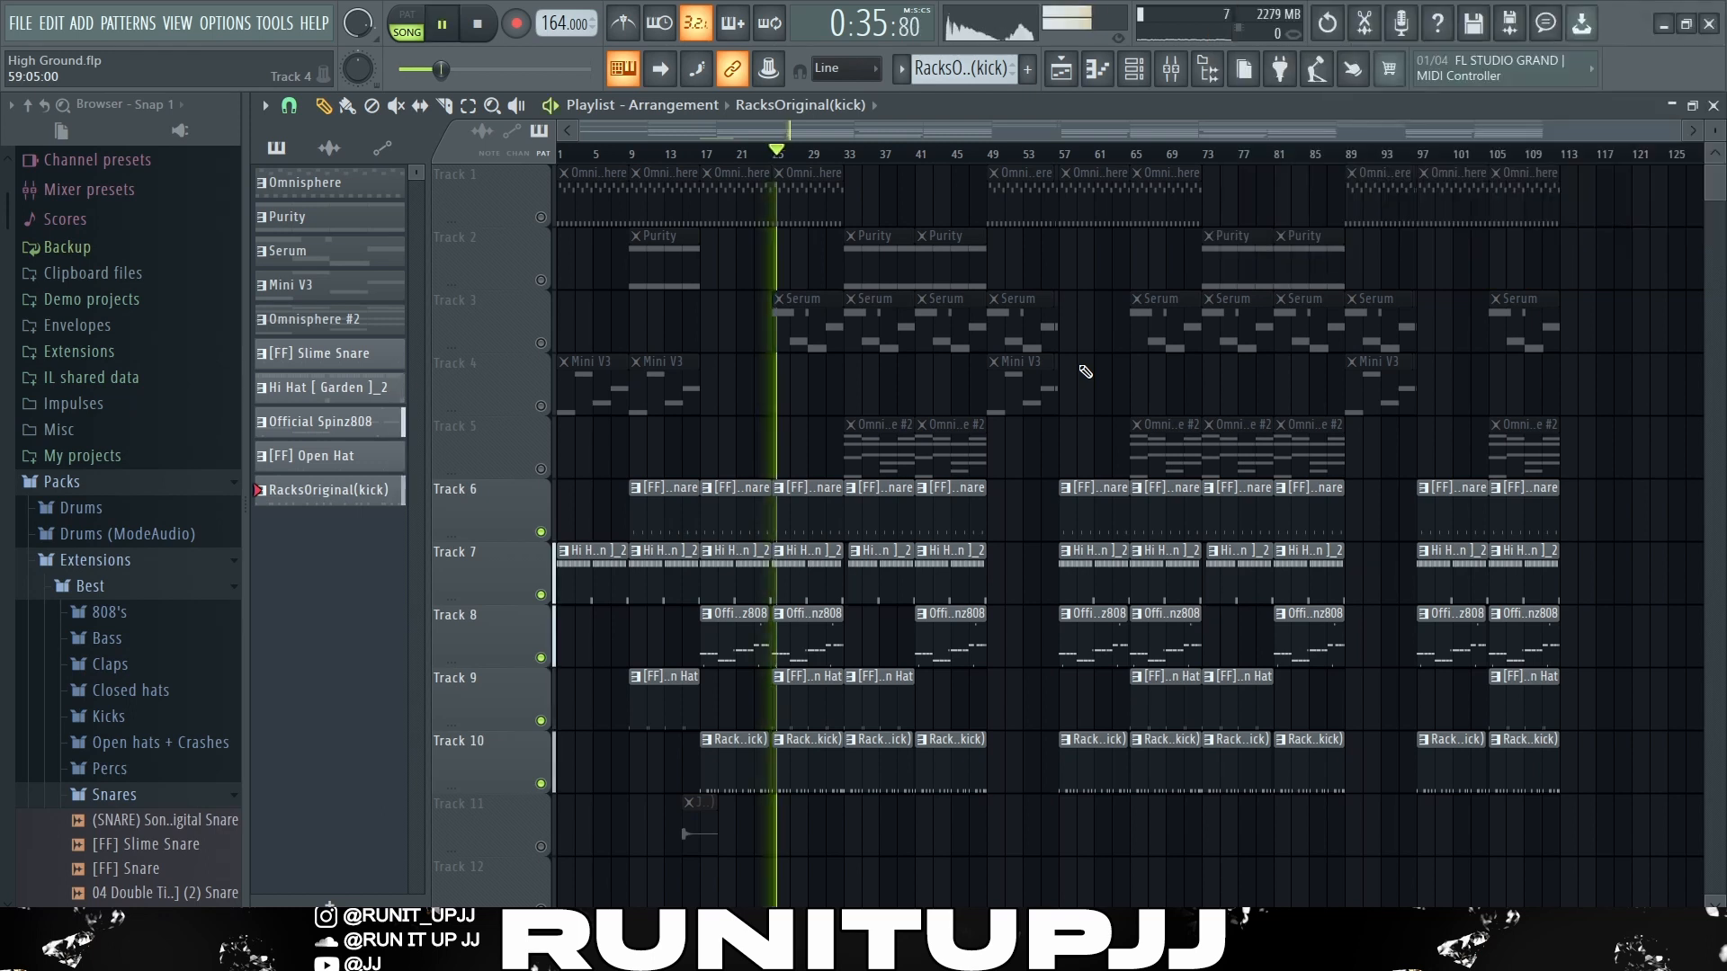